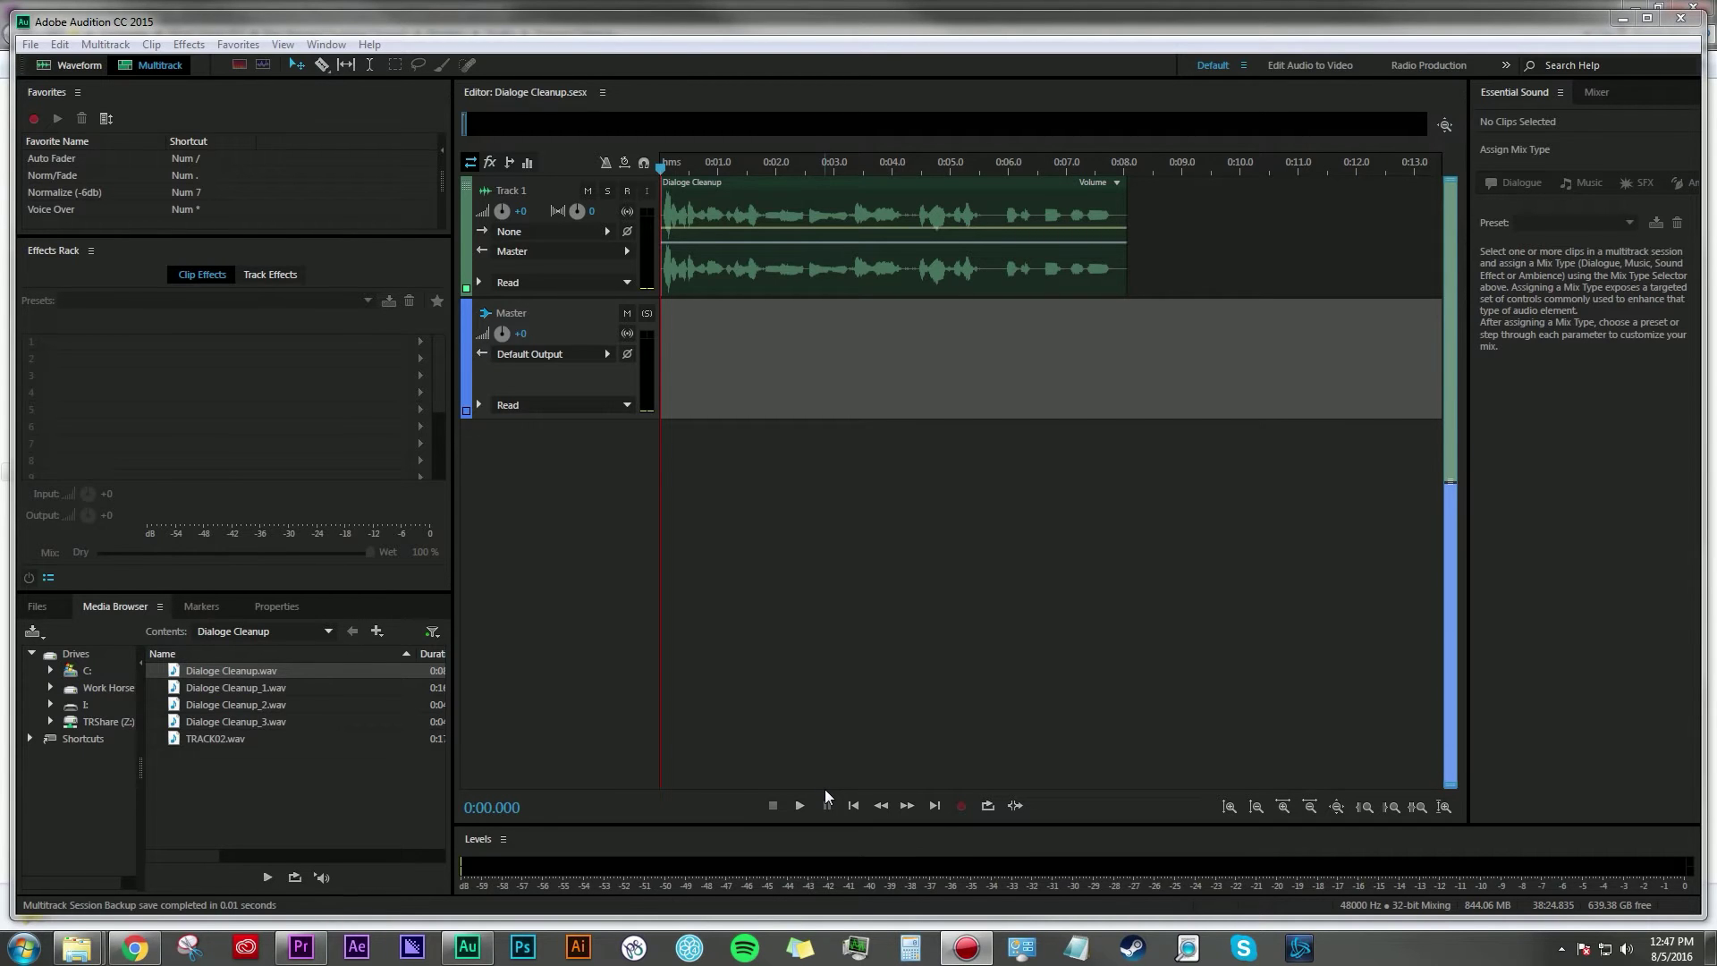
Step: Play back the session dialogue, then open the Dialoge Cleanup clip in the Waveform editor with its spectrum
left_click(803, 802)
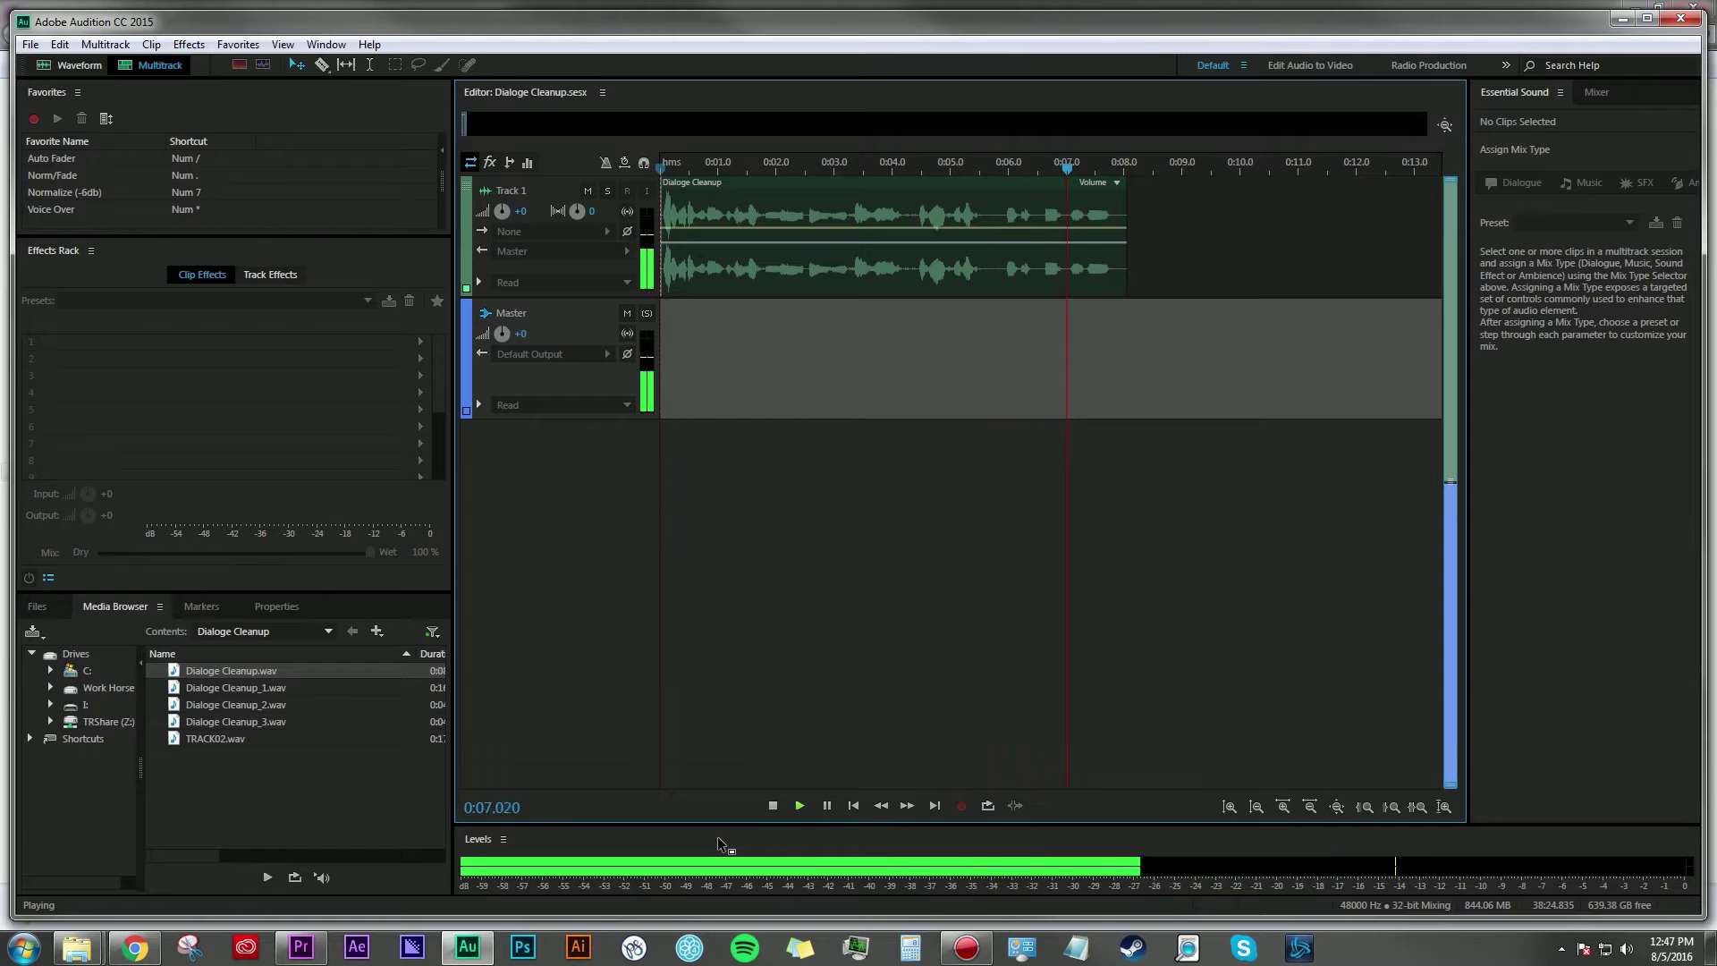
left_click(773, 806)
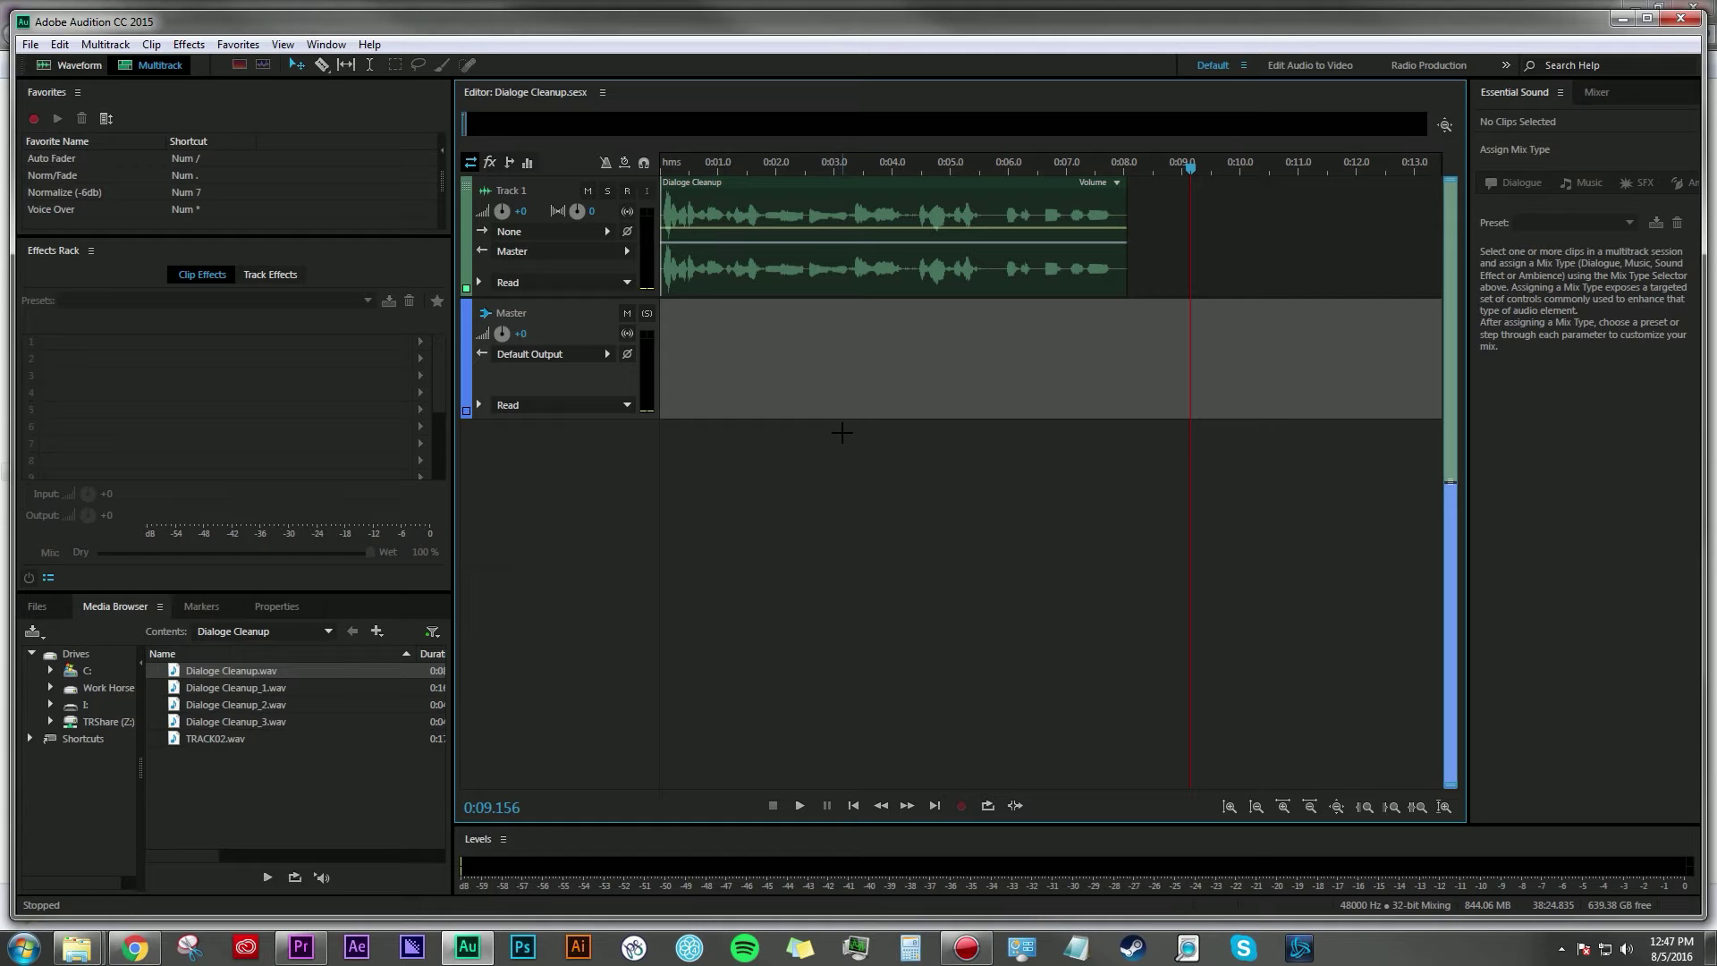
left_click(346, 761)
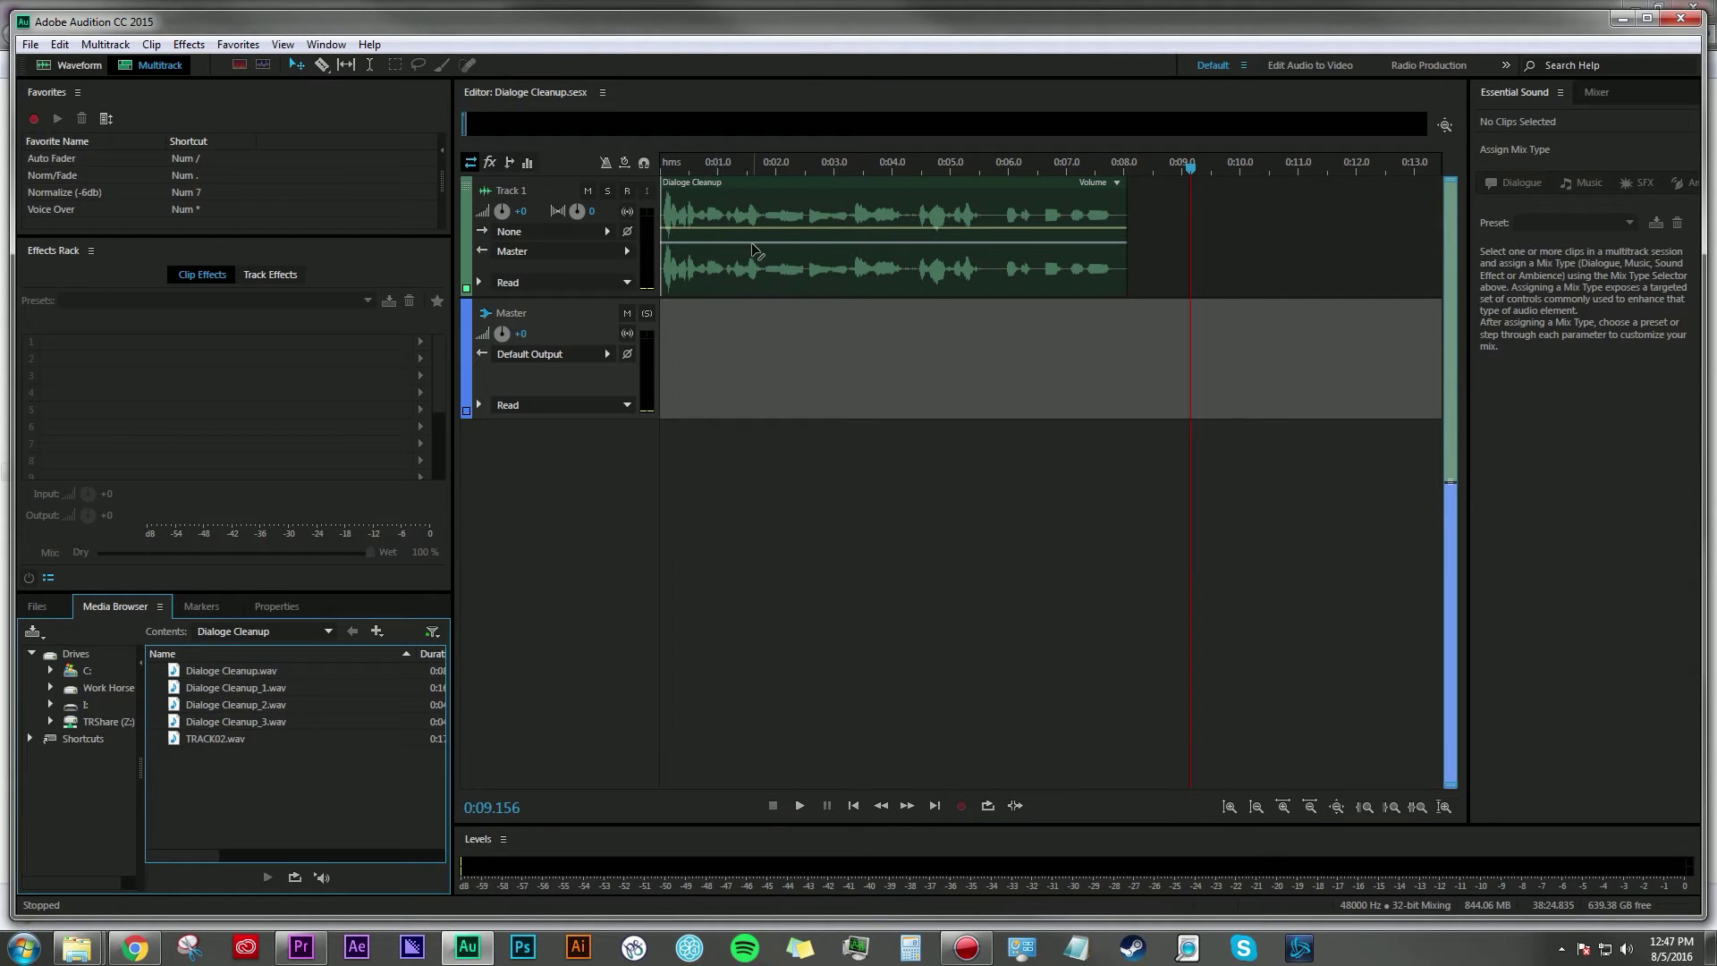
left_click(734, 93)
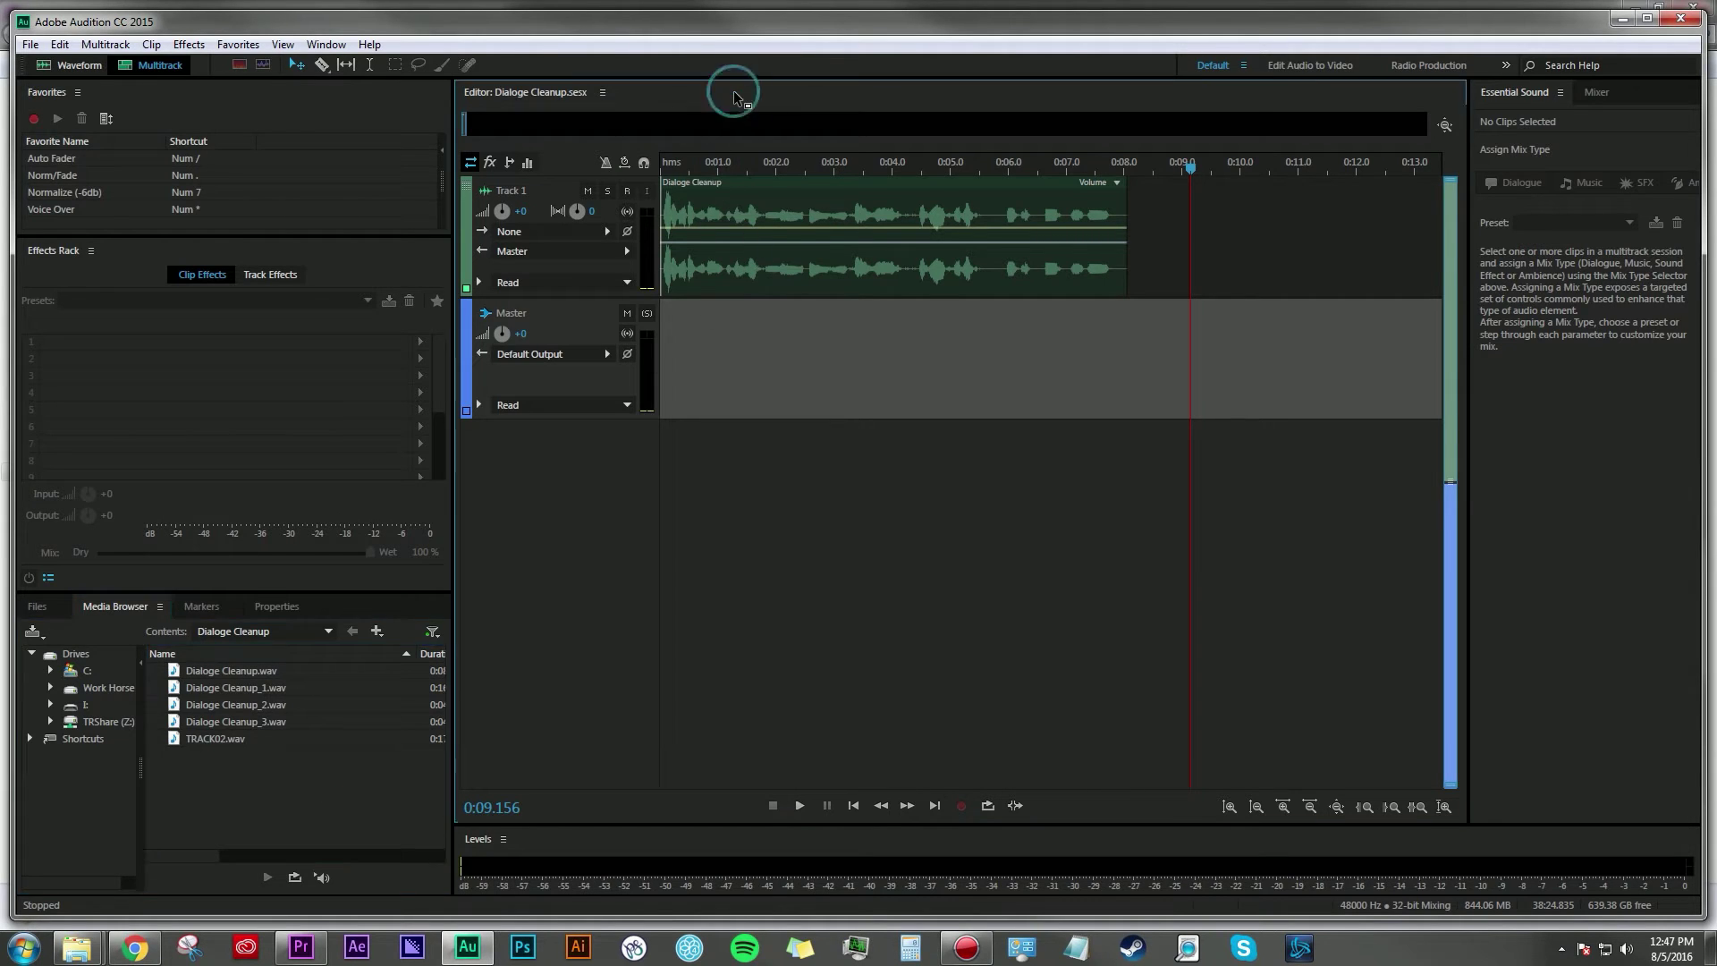
left_click(762, 186)
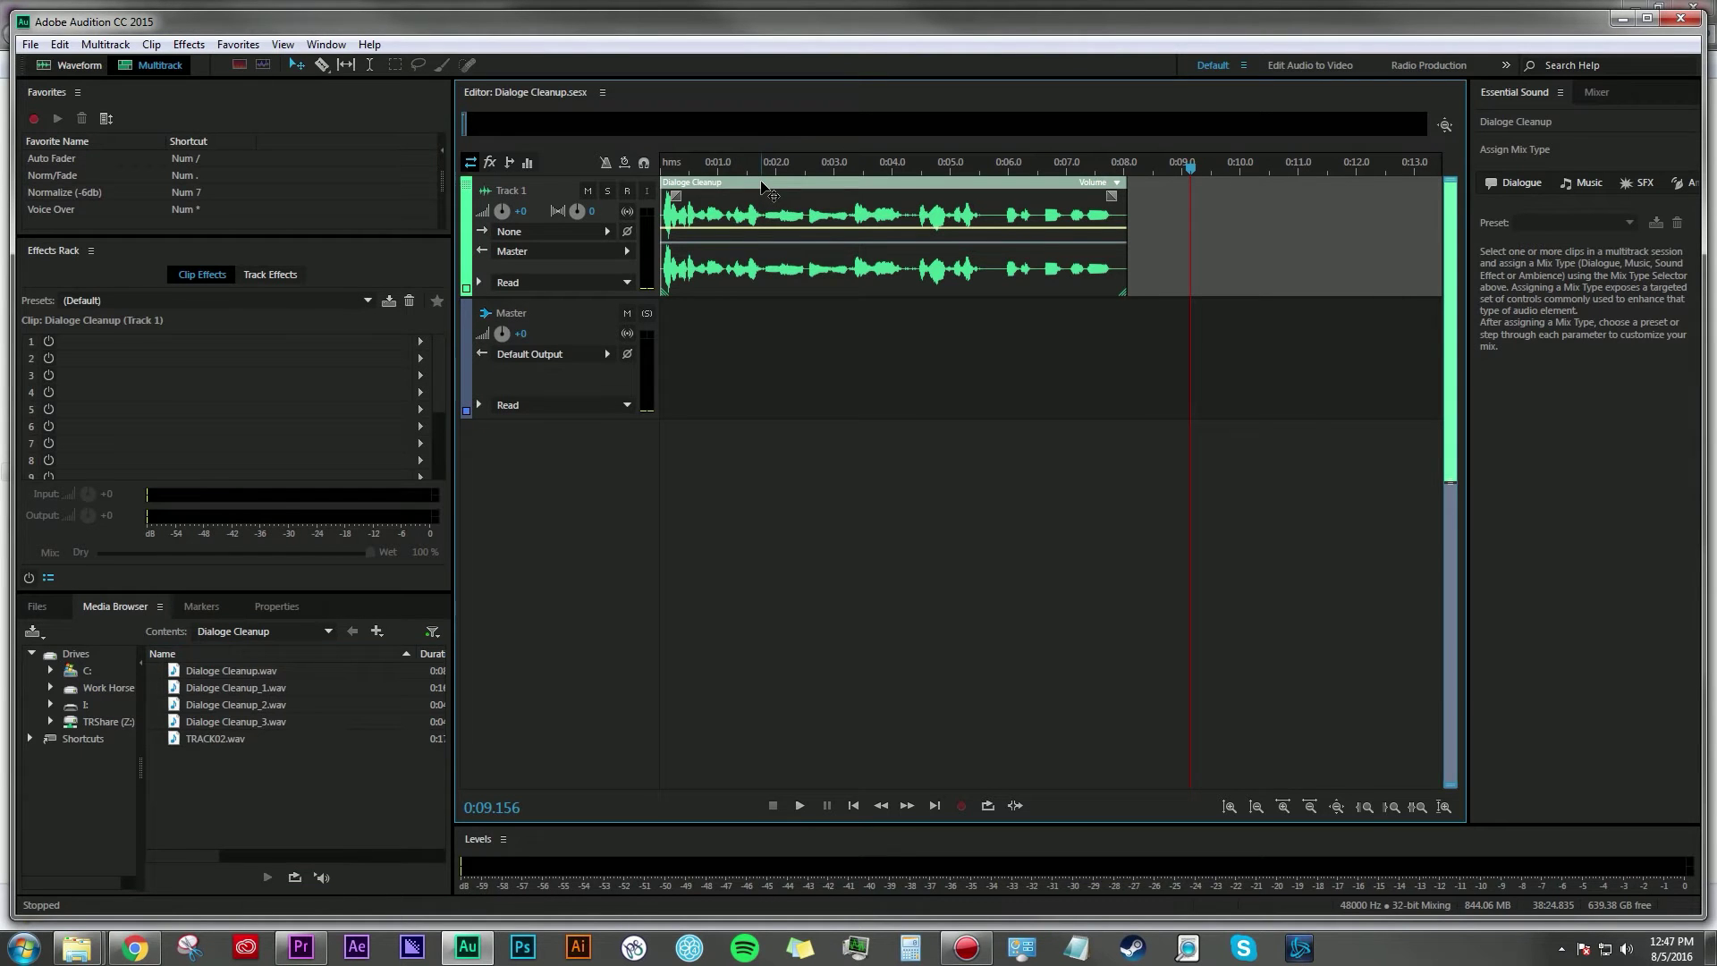
double_click(762, 187)
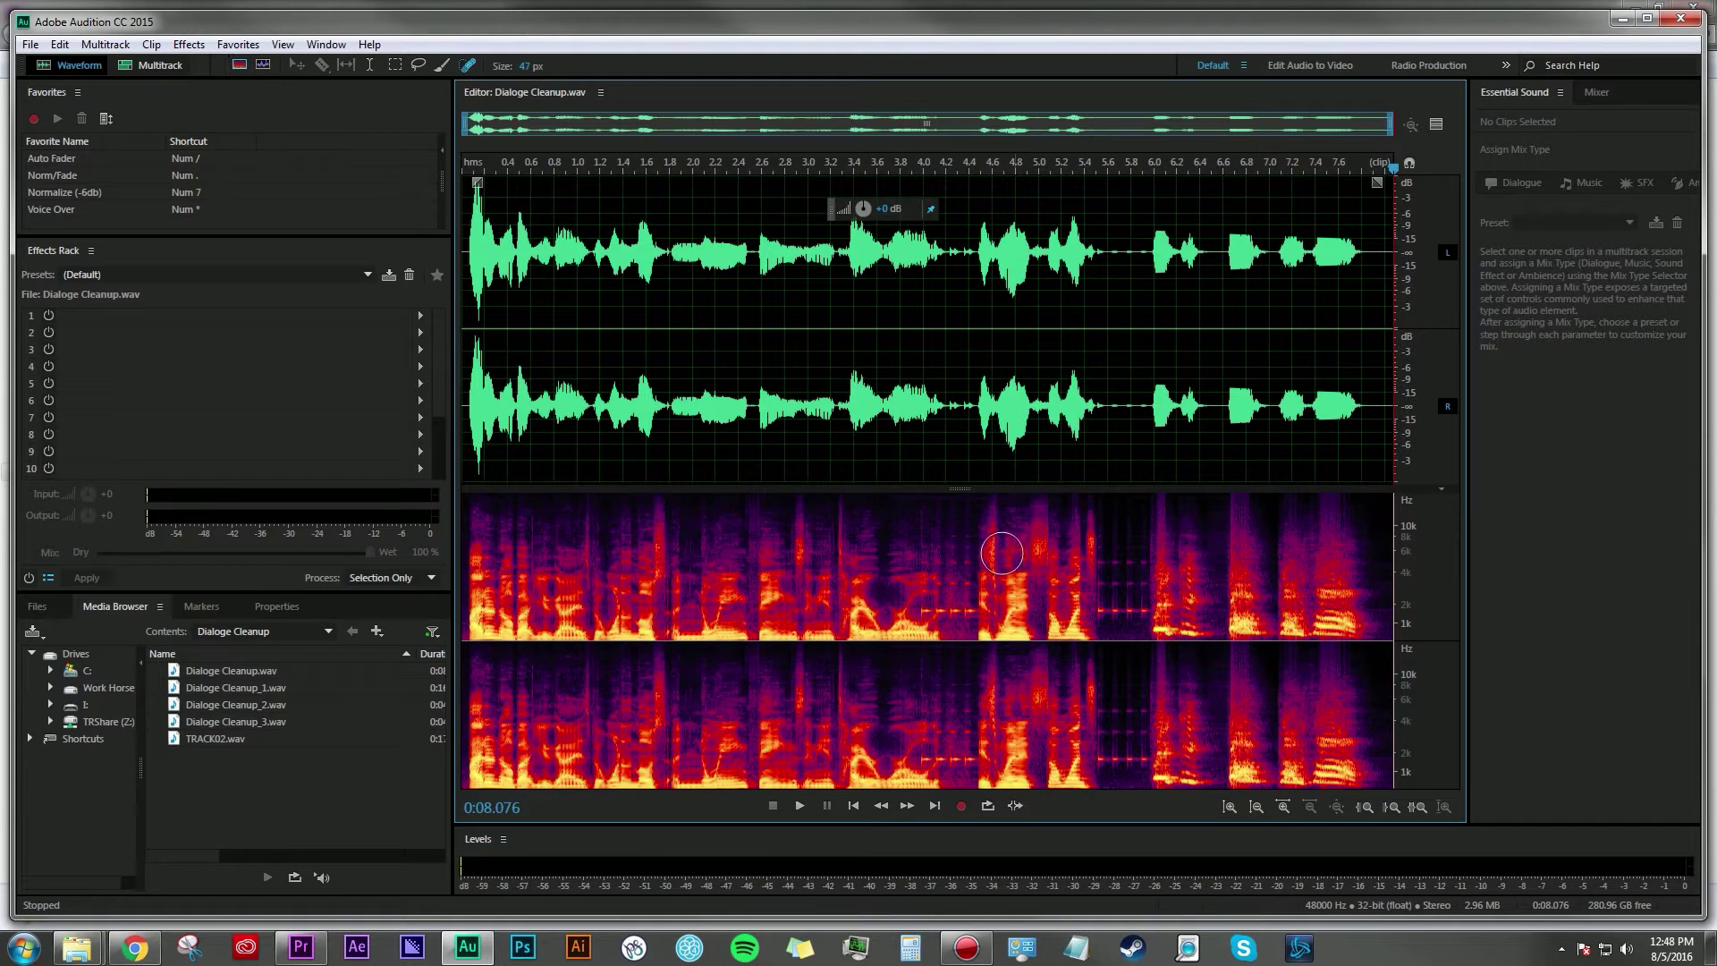
Step: Zoom into the ringing tones, scrub through them, and park the playhead at about 5.5 s
scroll(895, 575, "up", 3)
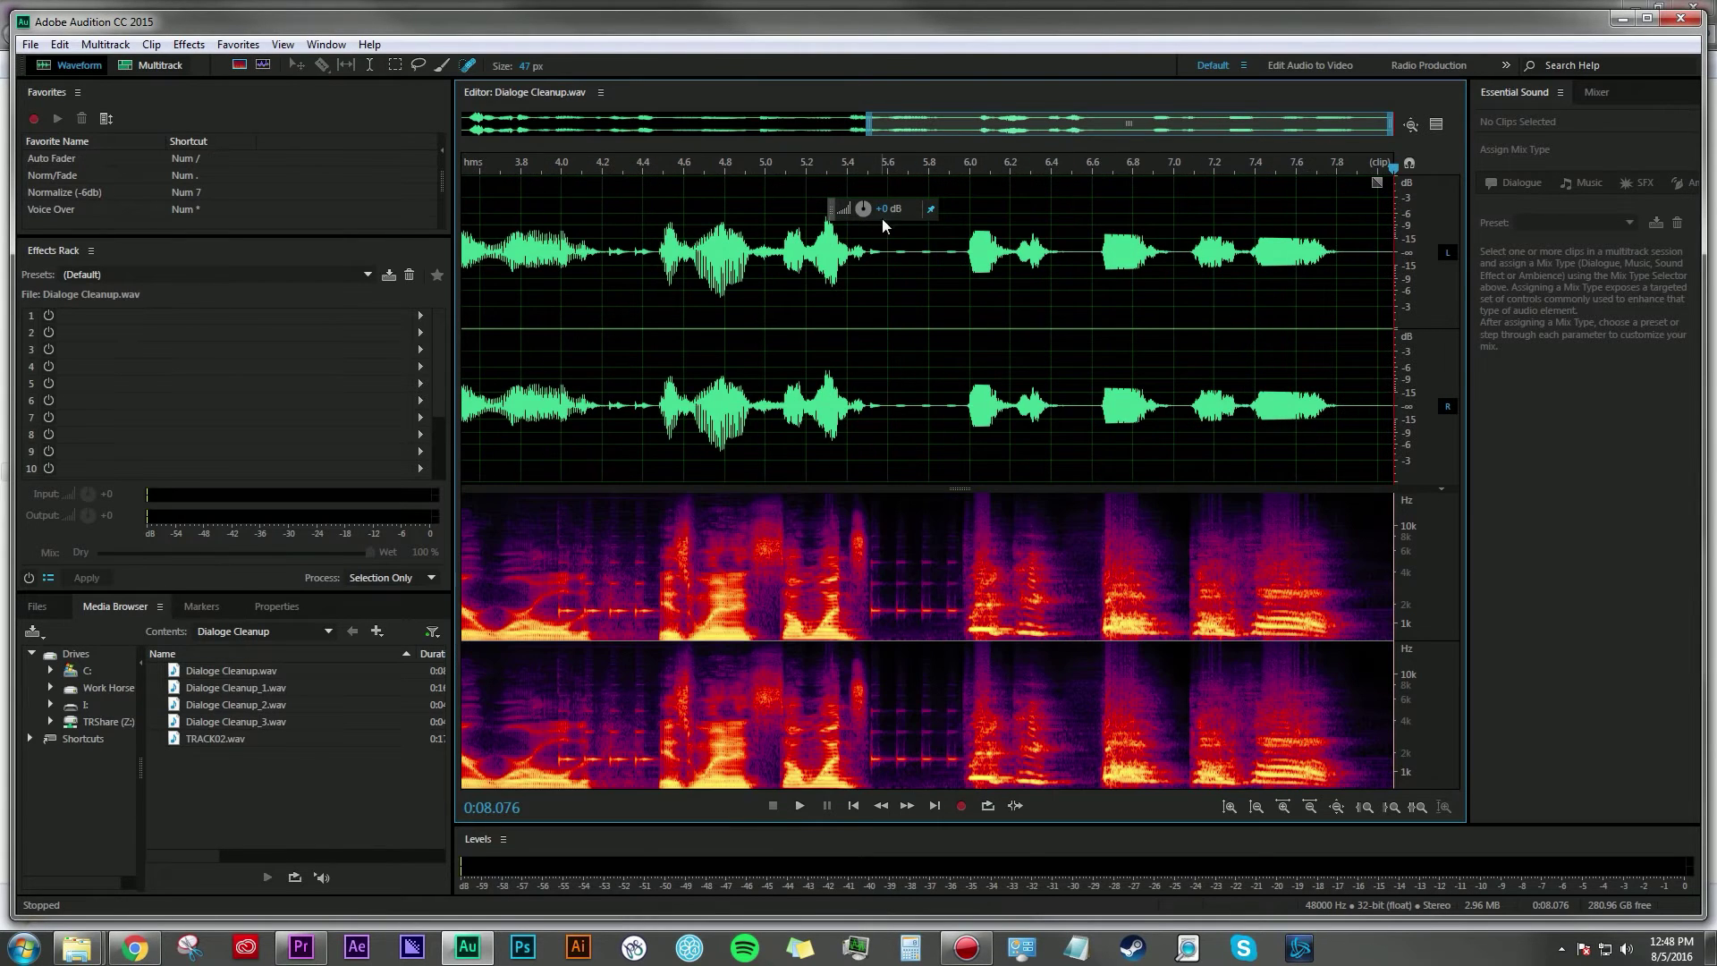
left_click(868, 170)
scroll(970, 268, "up", 3)
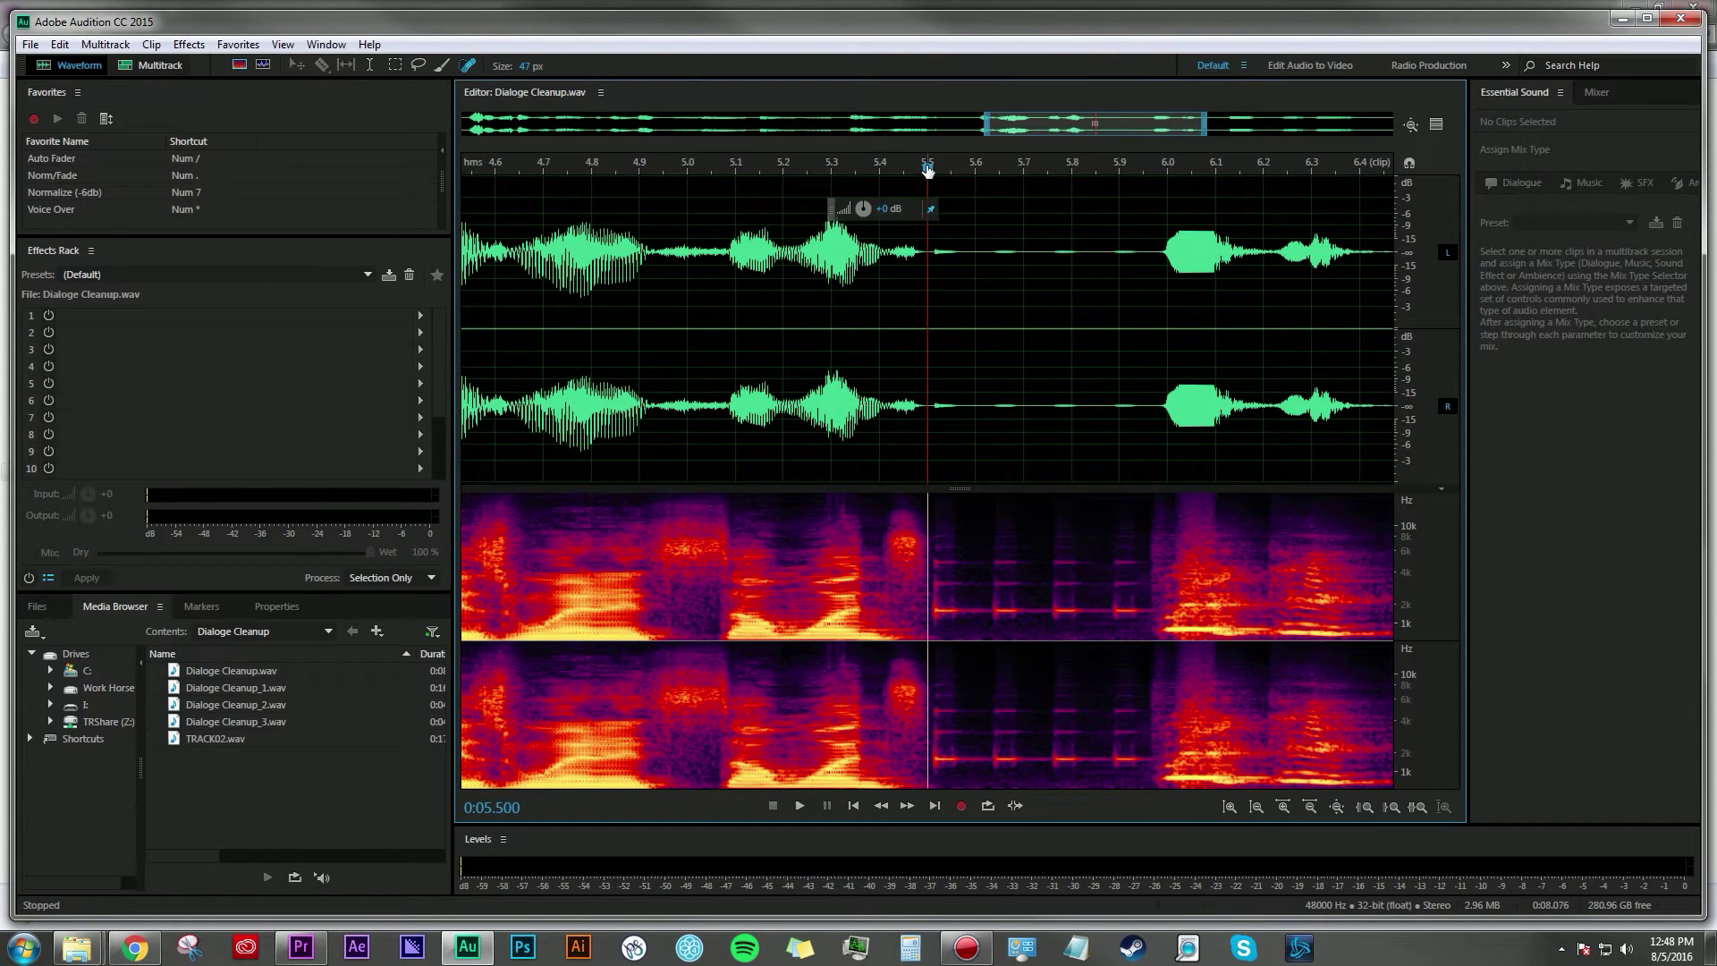
left_click_drag(928, 170, 1141, 170)
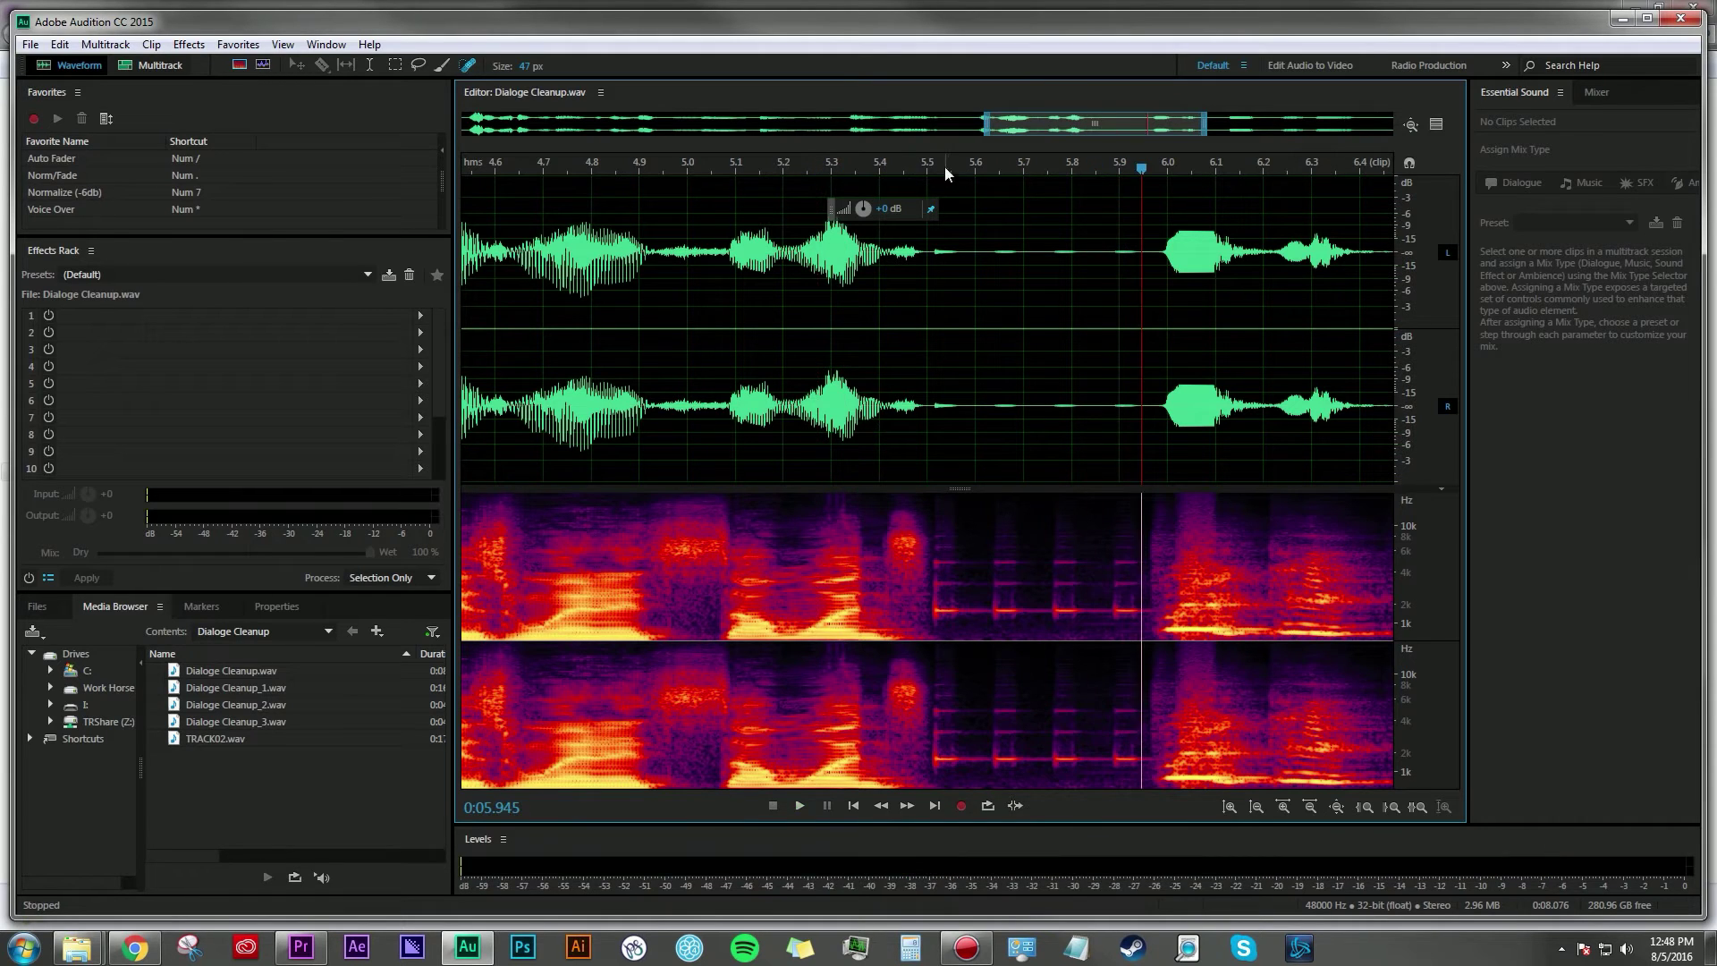
left_click(920, 166)
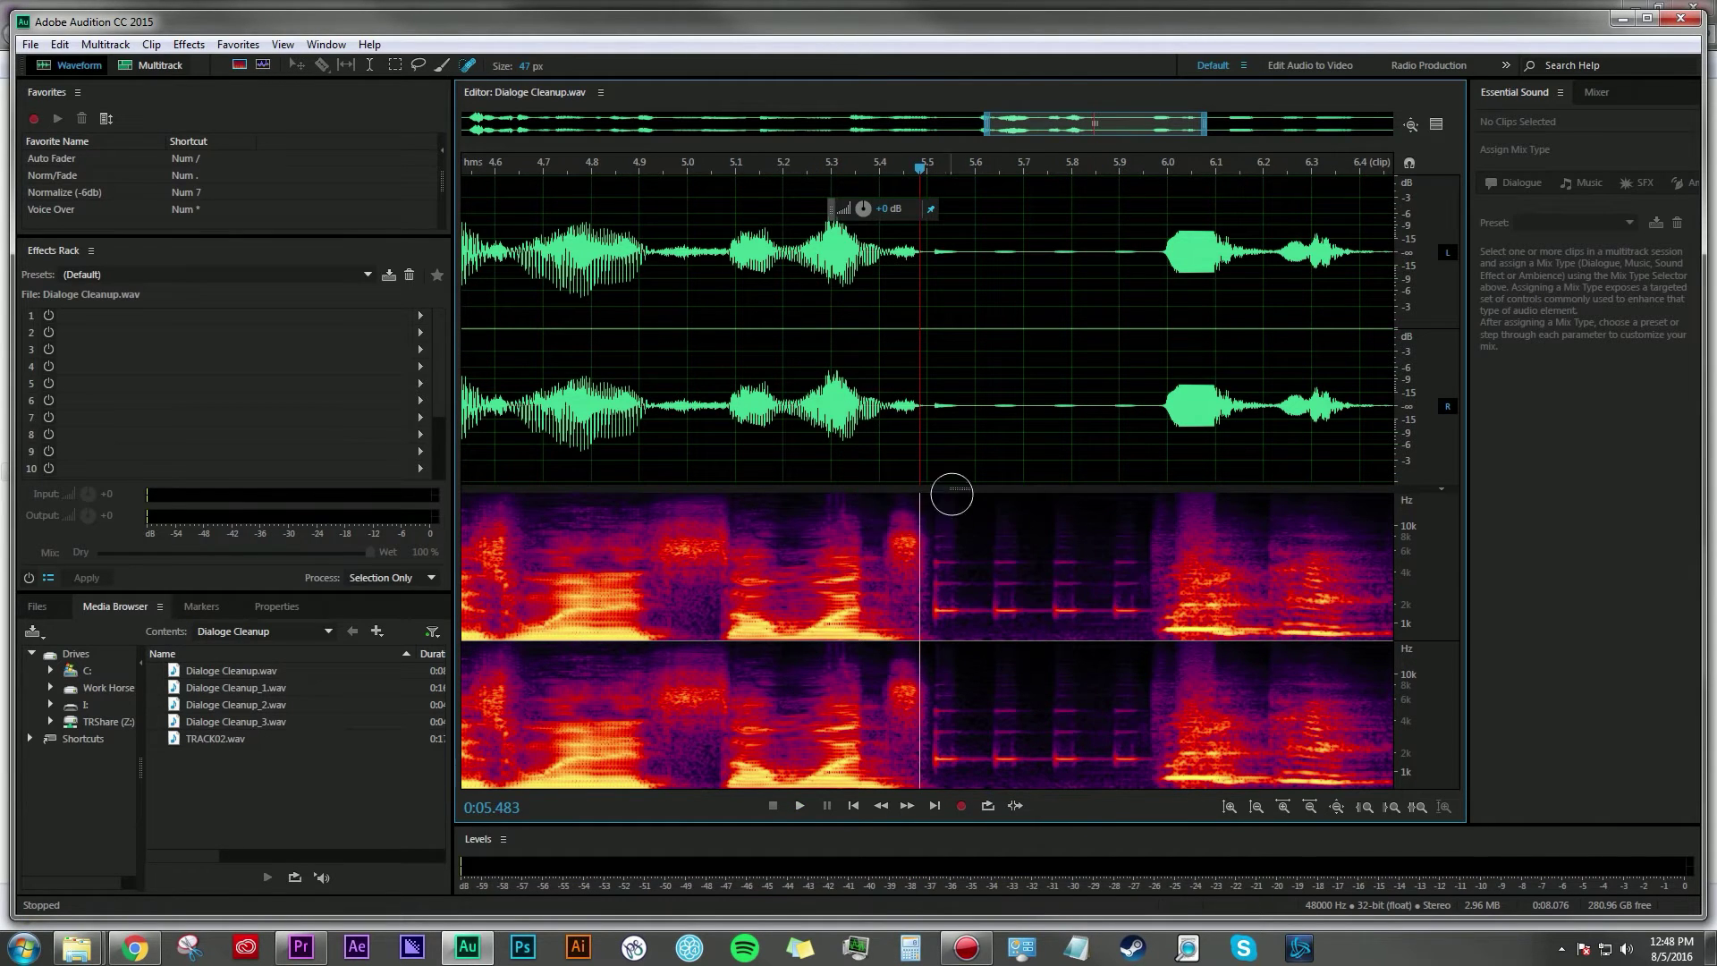
Step: Enlarge the spectral display and heal the three tone lines from about 1 kHz upward after 5.5 s
left_click_drag(954, 489, 960, 372)
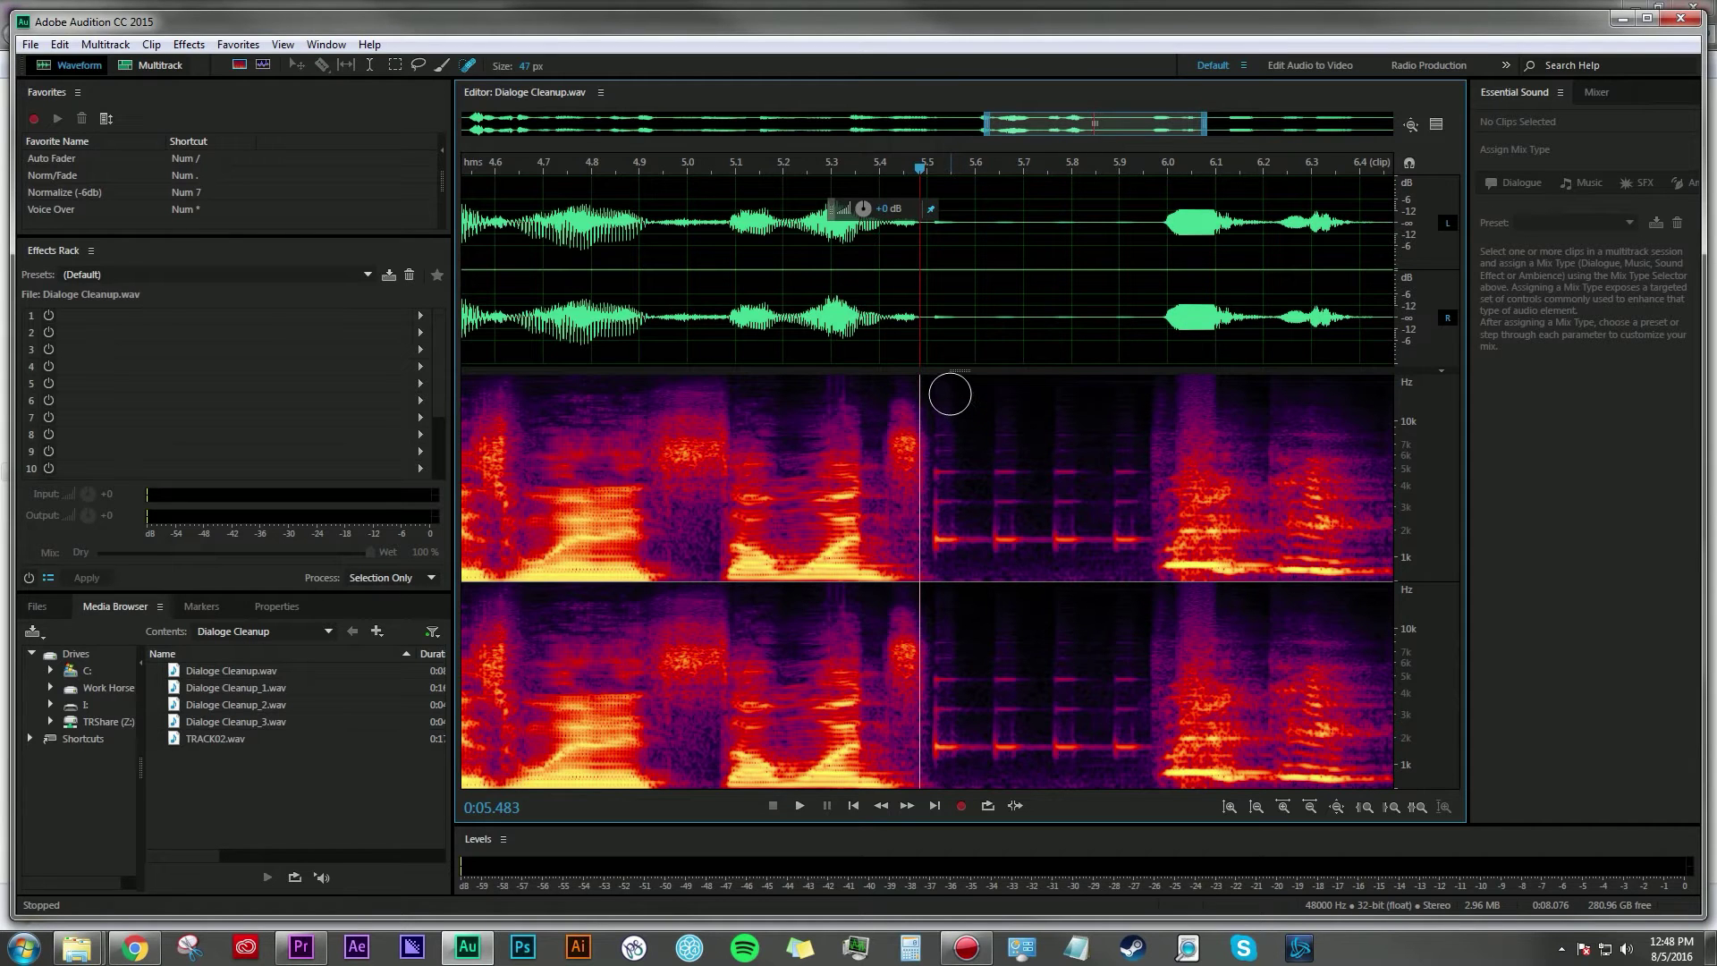
left_click_drag(942, 537, 1143, 537)
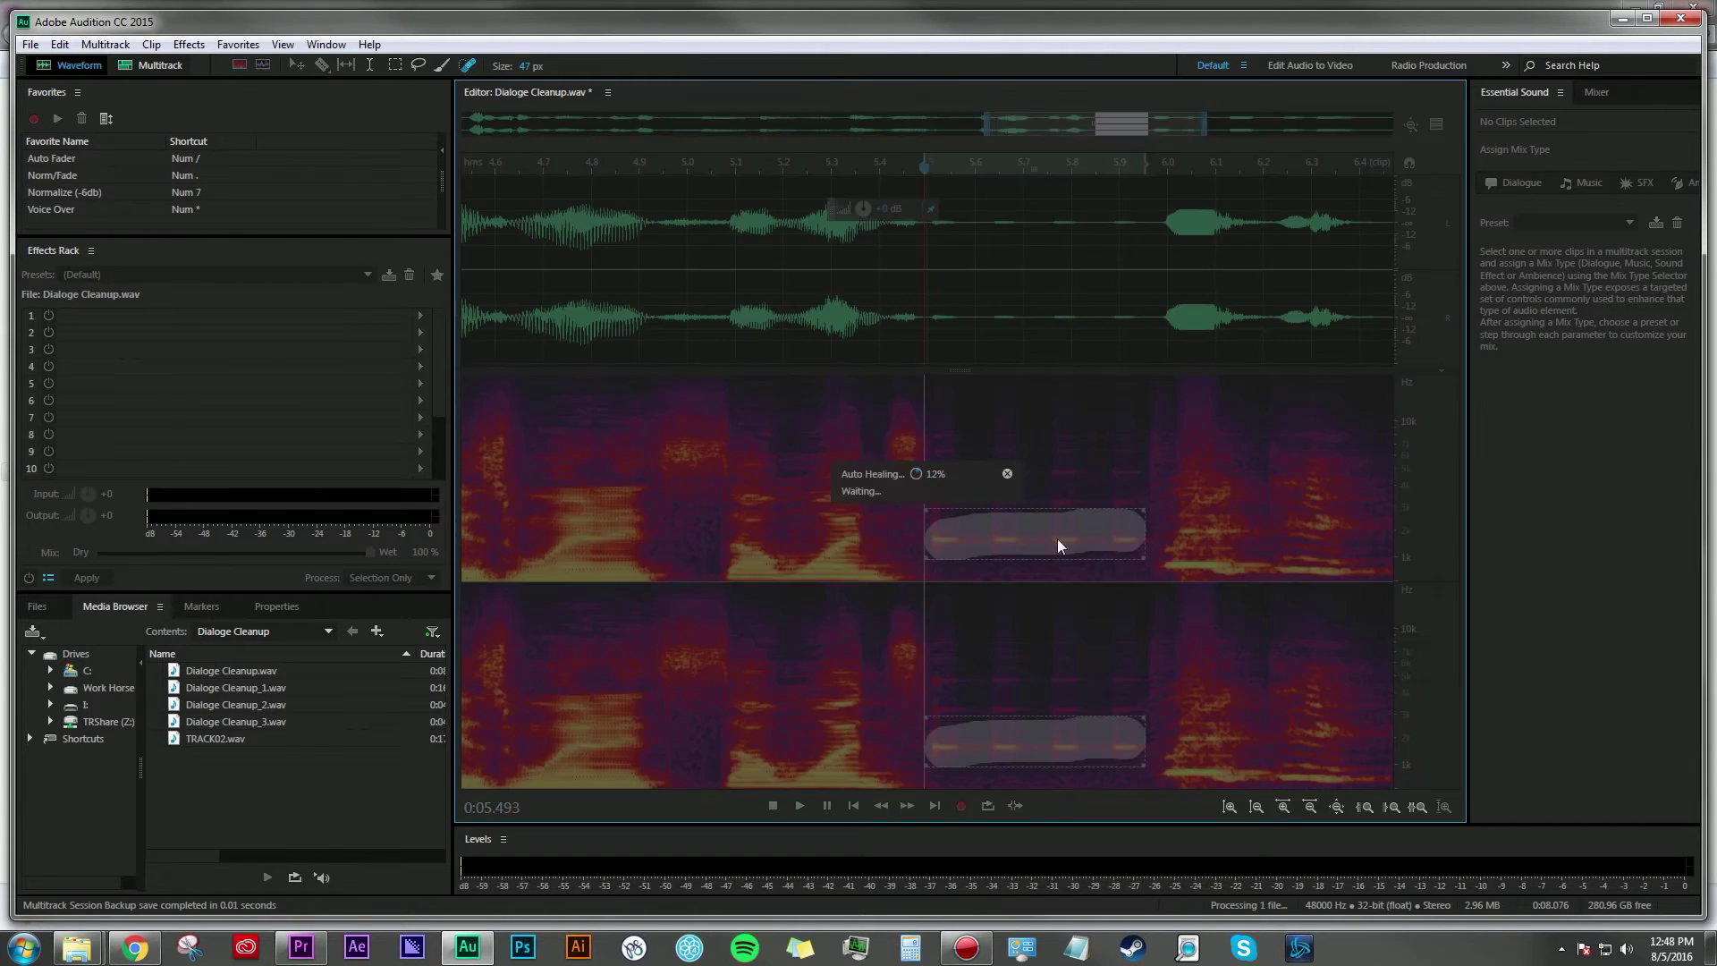
left_click_drag(939, 498, 1109, 501)
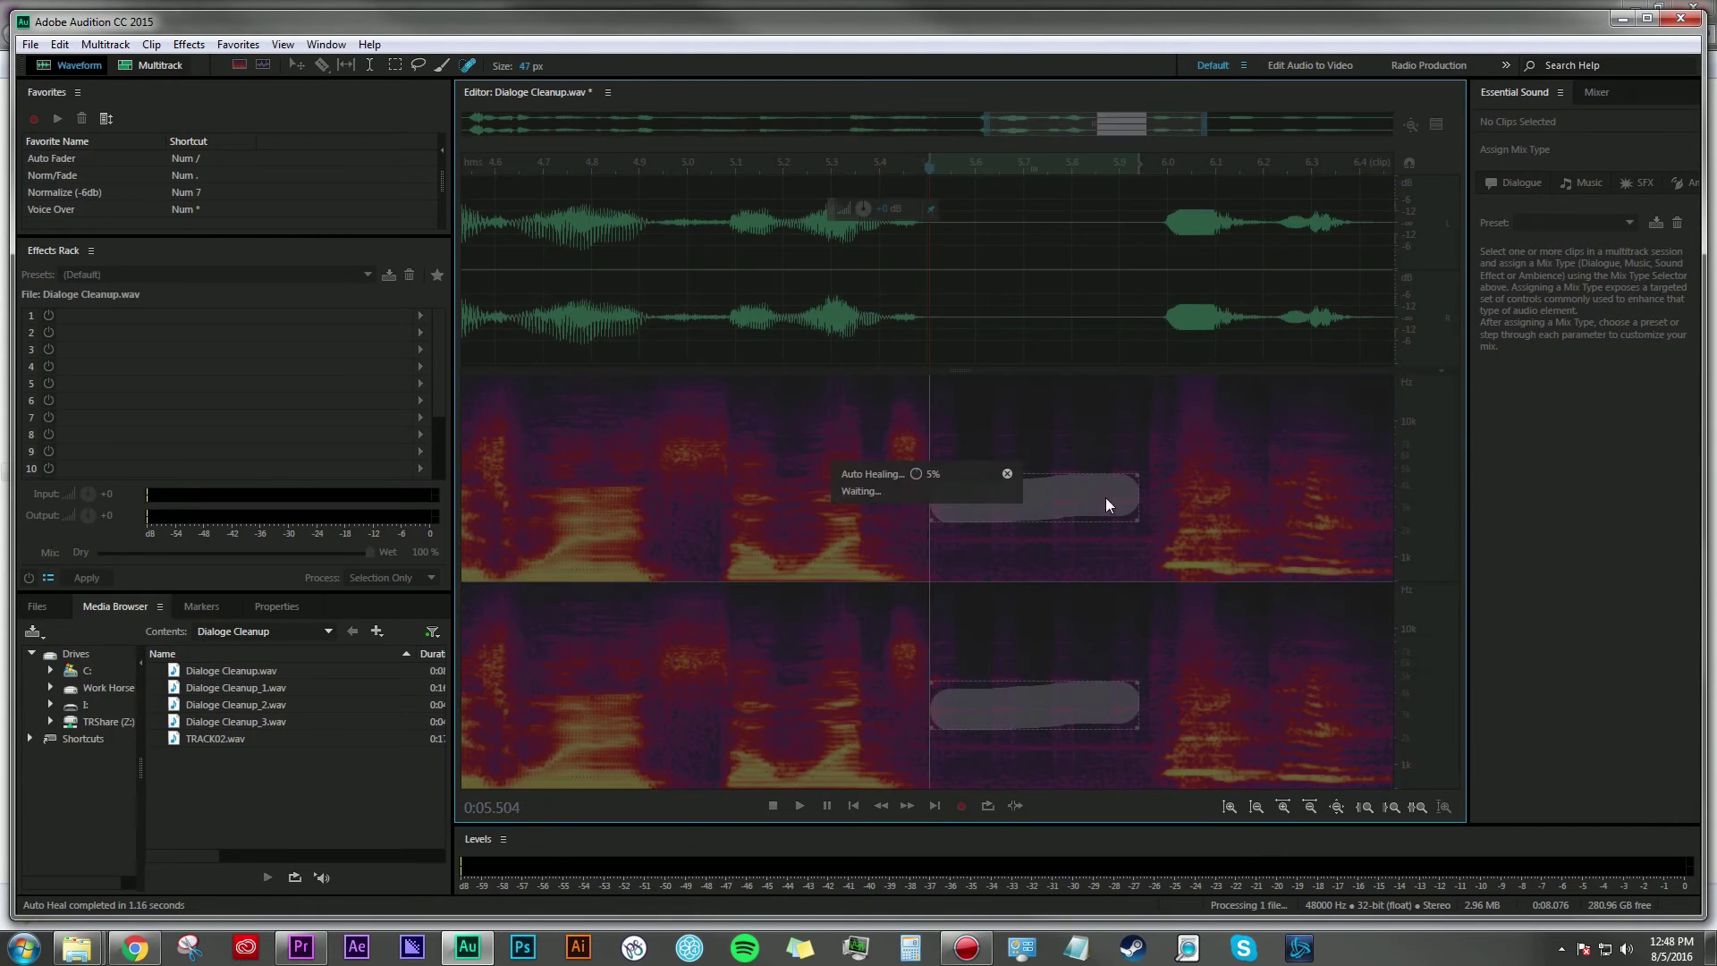
left_click_drag(947, 468, 1145, 468)
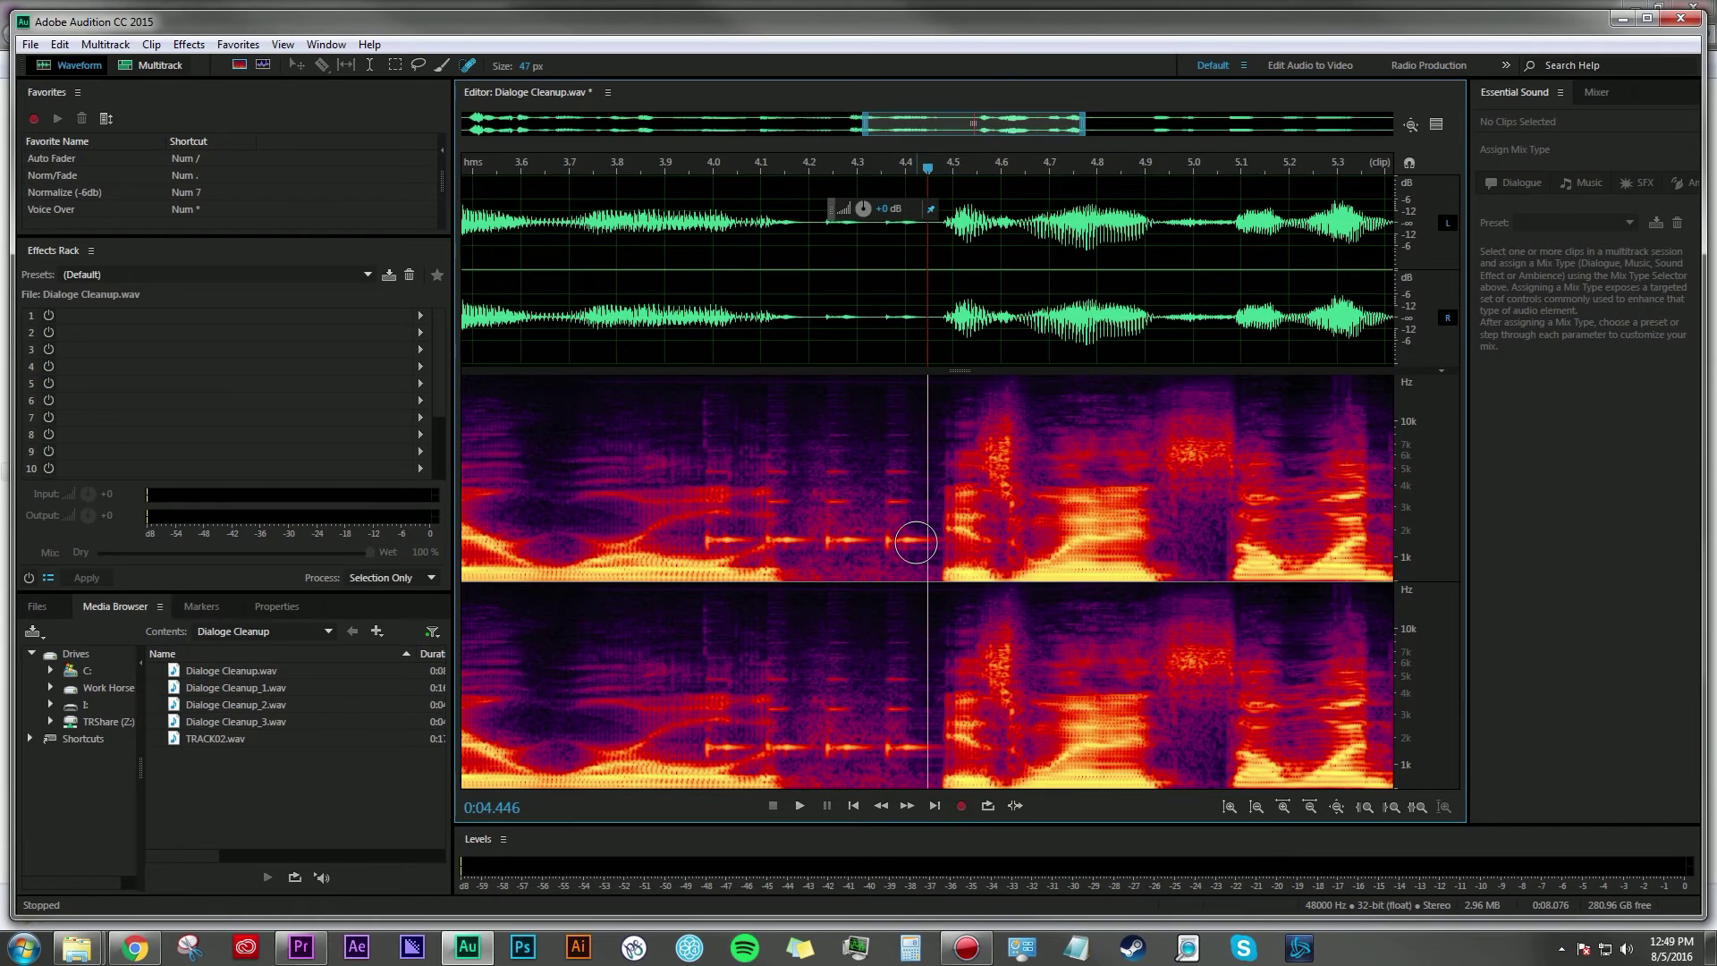
Step: Set the Spot Healing Brush size to 15 px
key("bracketleft")
key("bracketleft")
key("bracketleft")
key("bracketleft")
key("bracketleft")
key("bracketleft")
key("bracketright")
left_click_drag(523, 70, 535, 68)
left_click(523, 67)
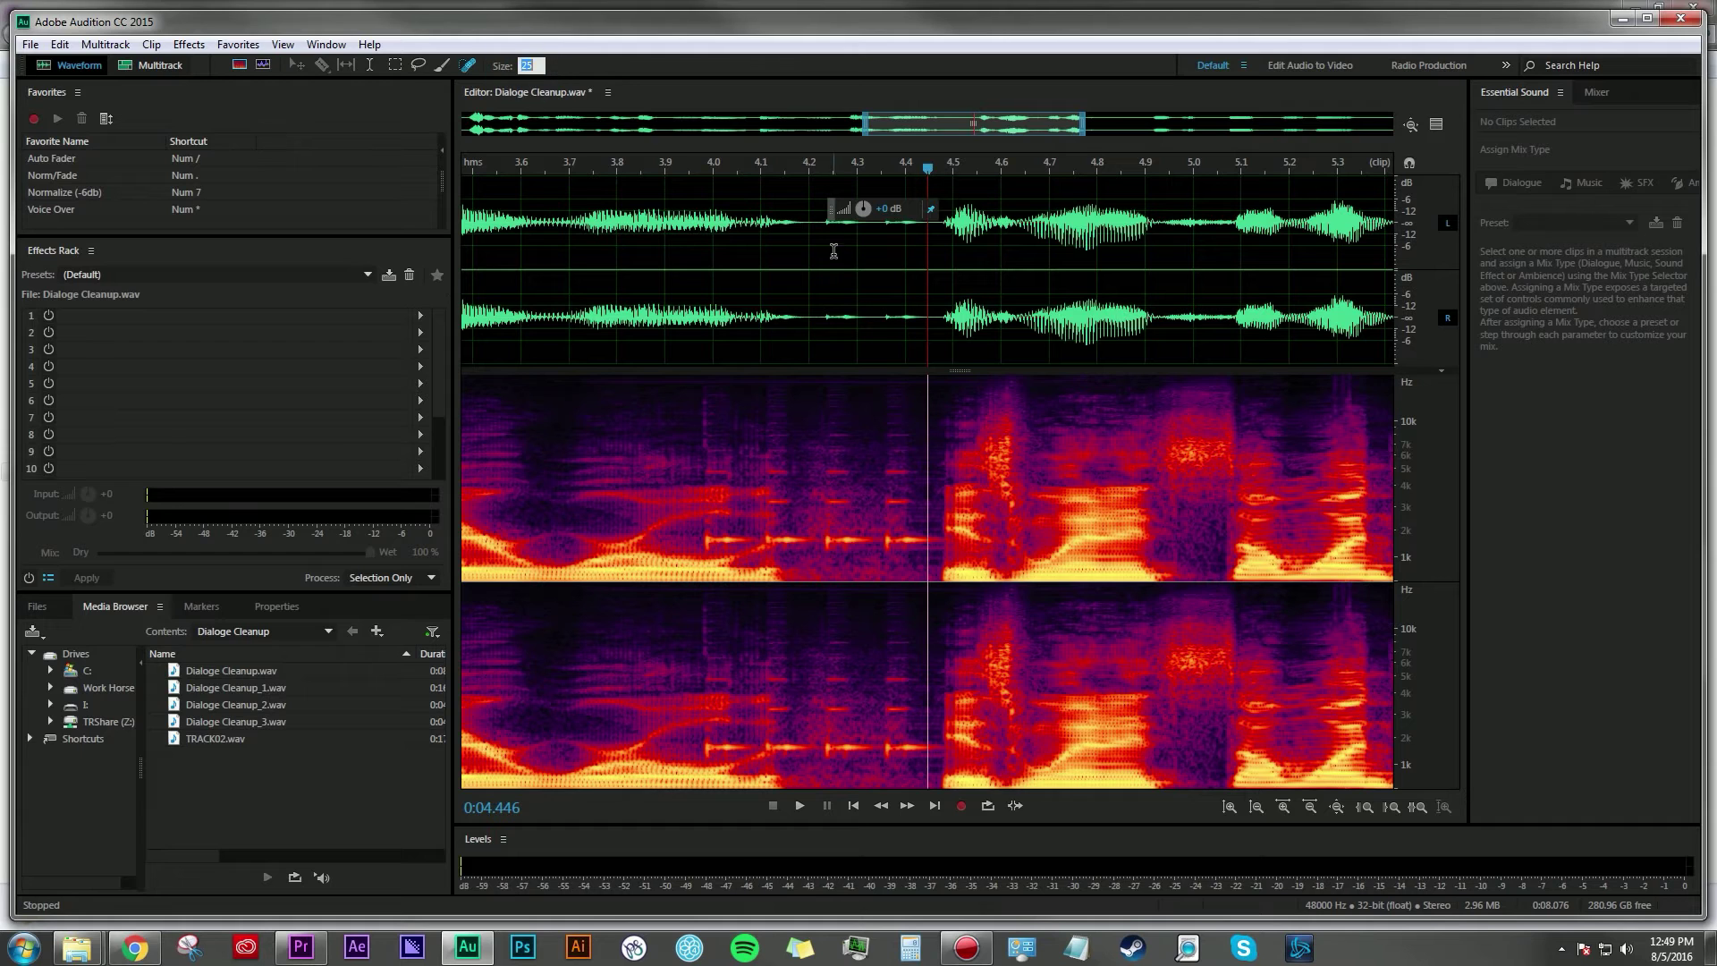
type("15")
key("Return")
Step: Heal the small tone blips and dots around 4.0–4.1 s near 2 kHz
left_click(711, 471)
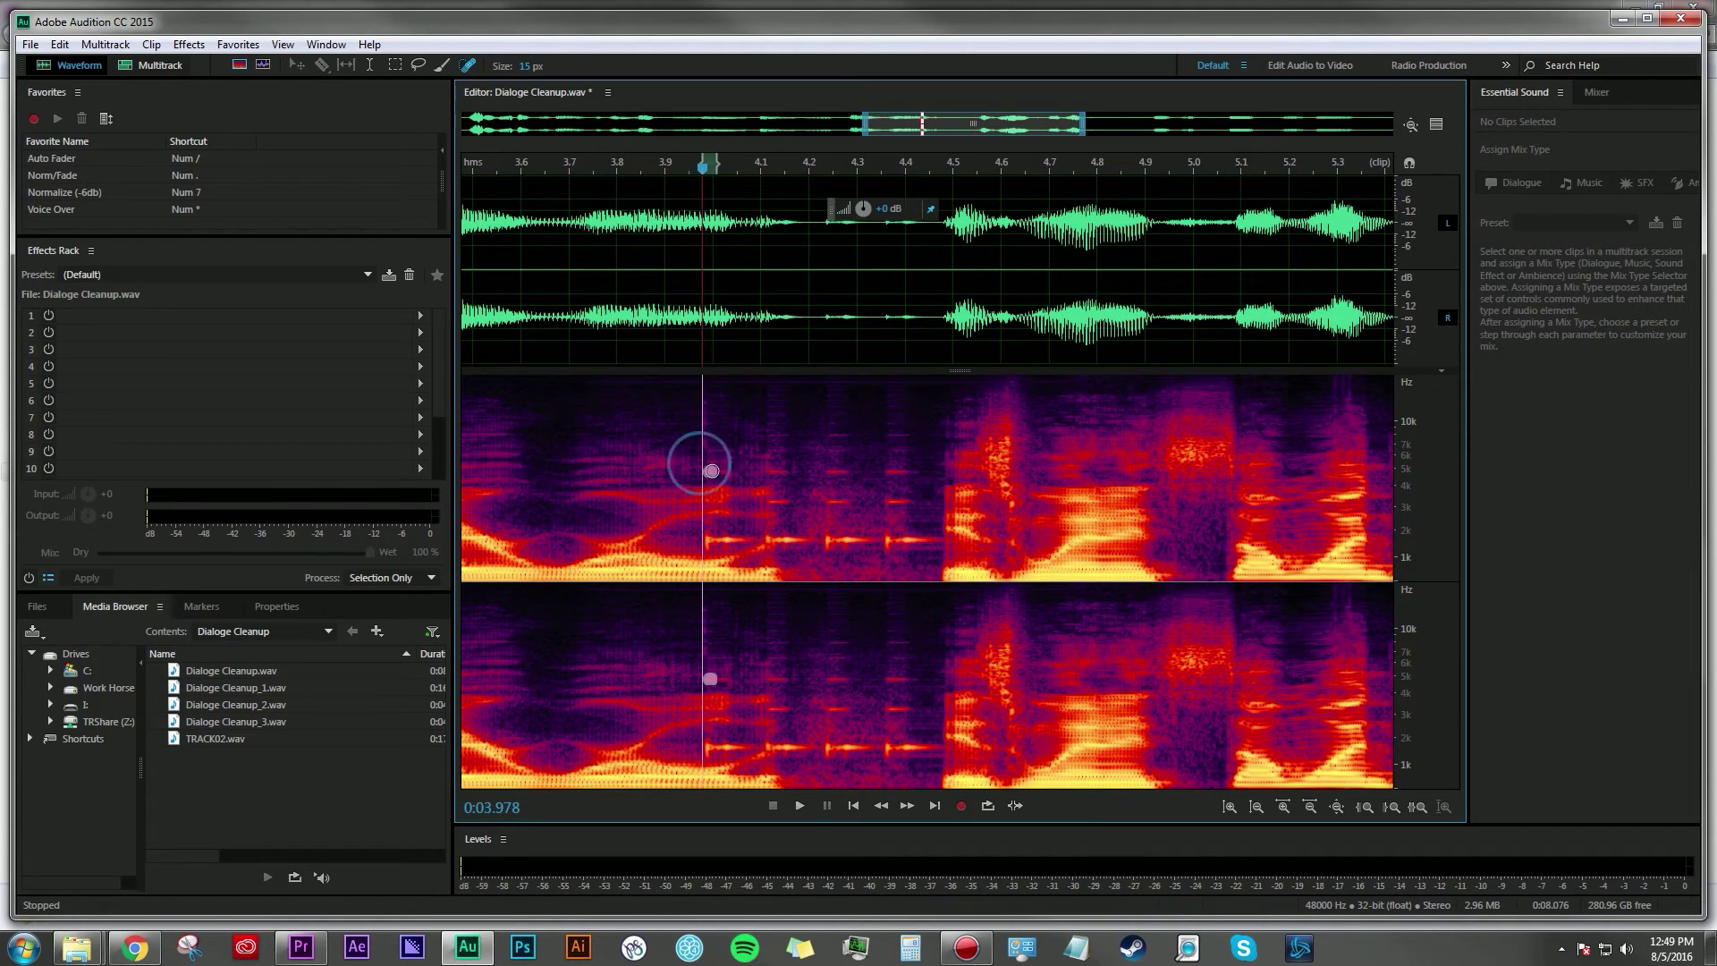
left_click(708, 540)
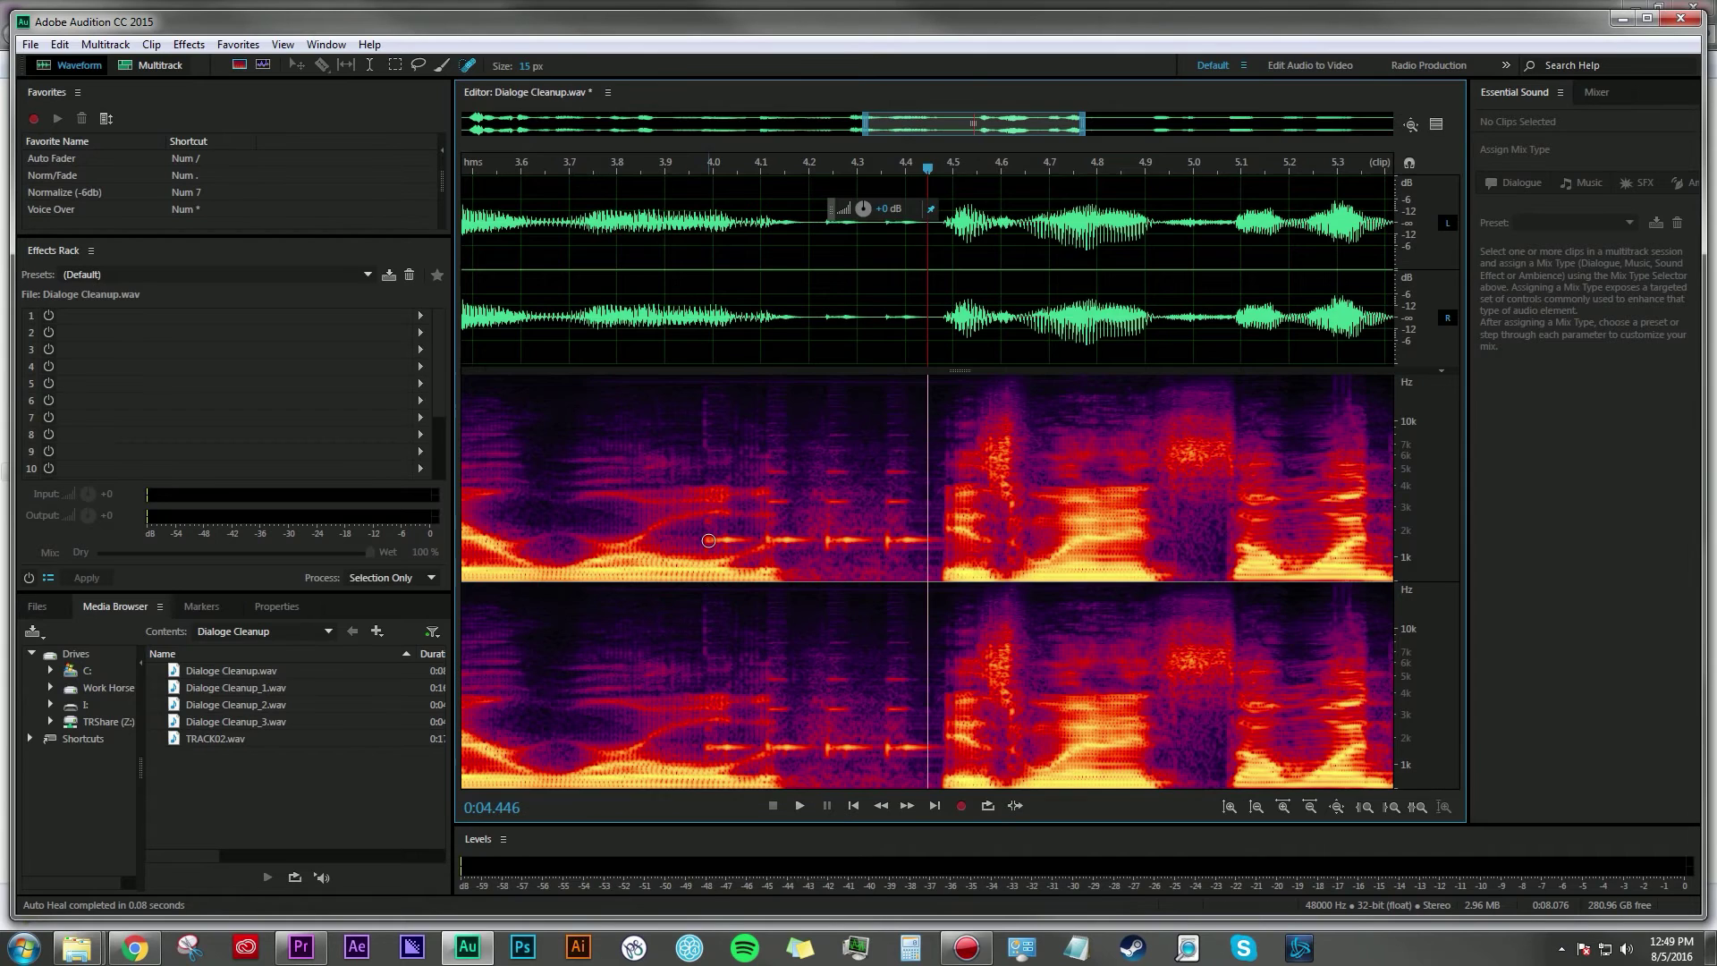
left_click_drag(708, 540, 808, 534)
scroll(773, 503, "down", 5)
left_click_drag(462, 179, 899, 179)
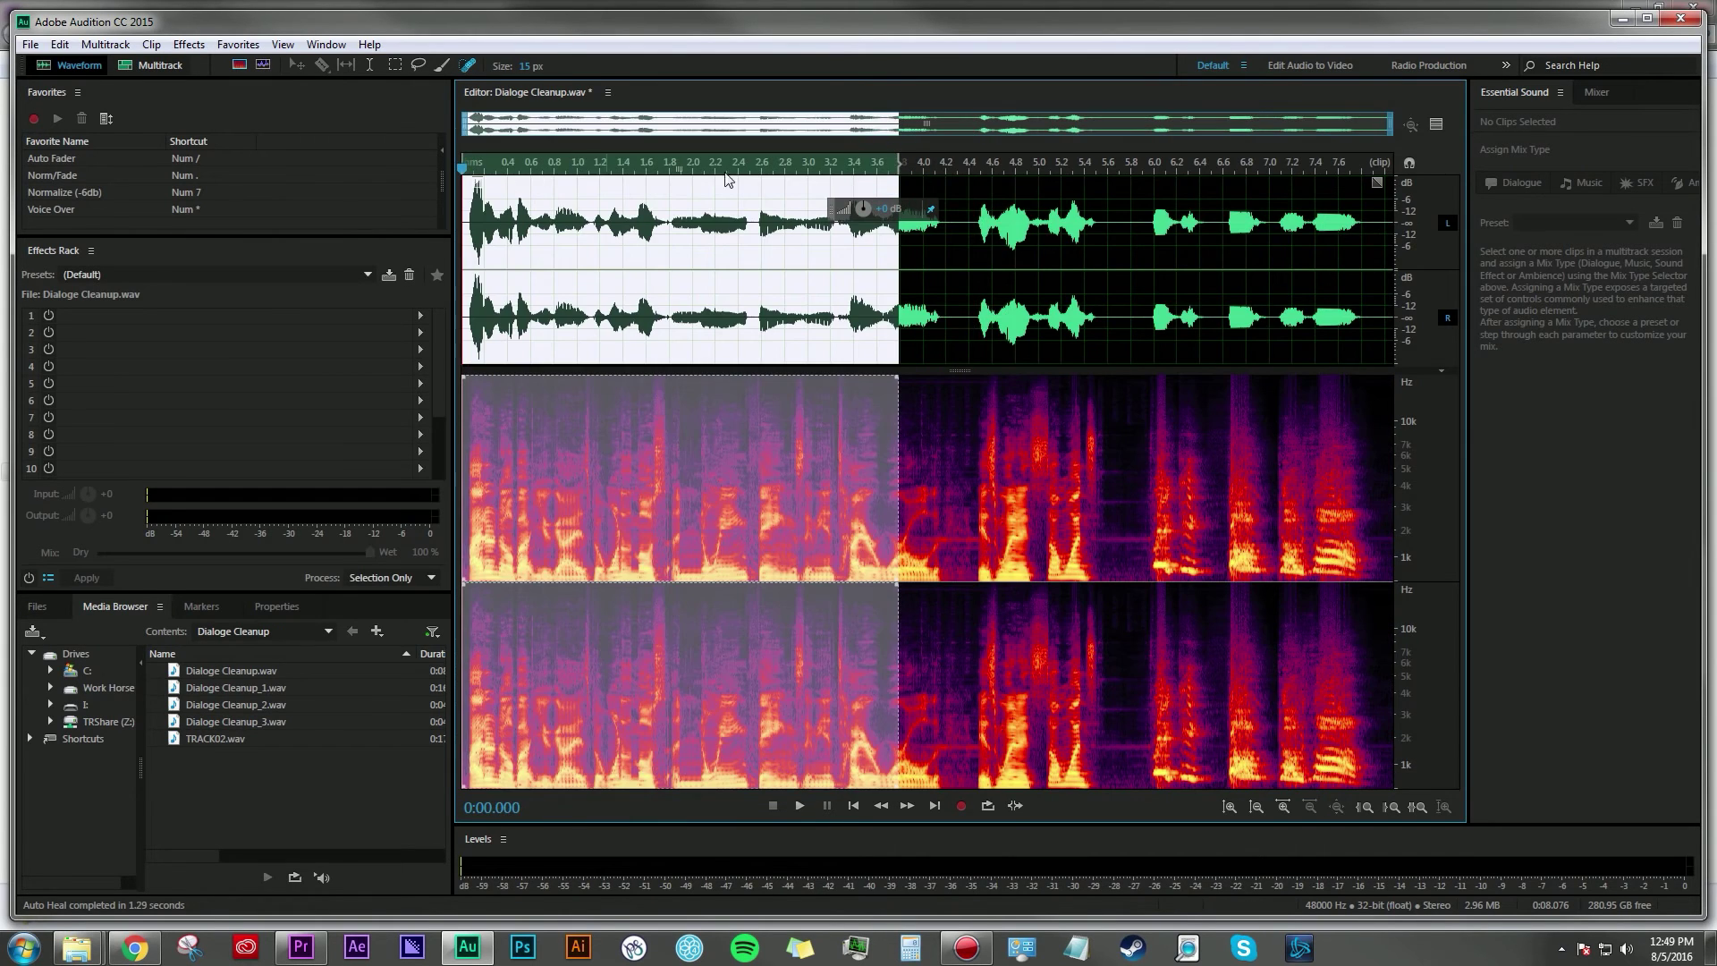
Step: Play back the healed section from about 3.9 s, then zoom in twice on the leftover tones
left_click(963, 224)
key("space")
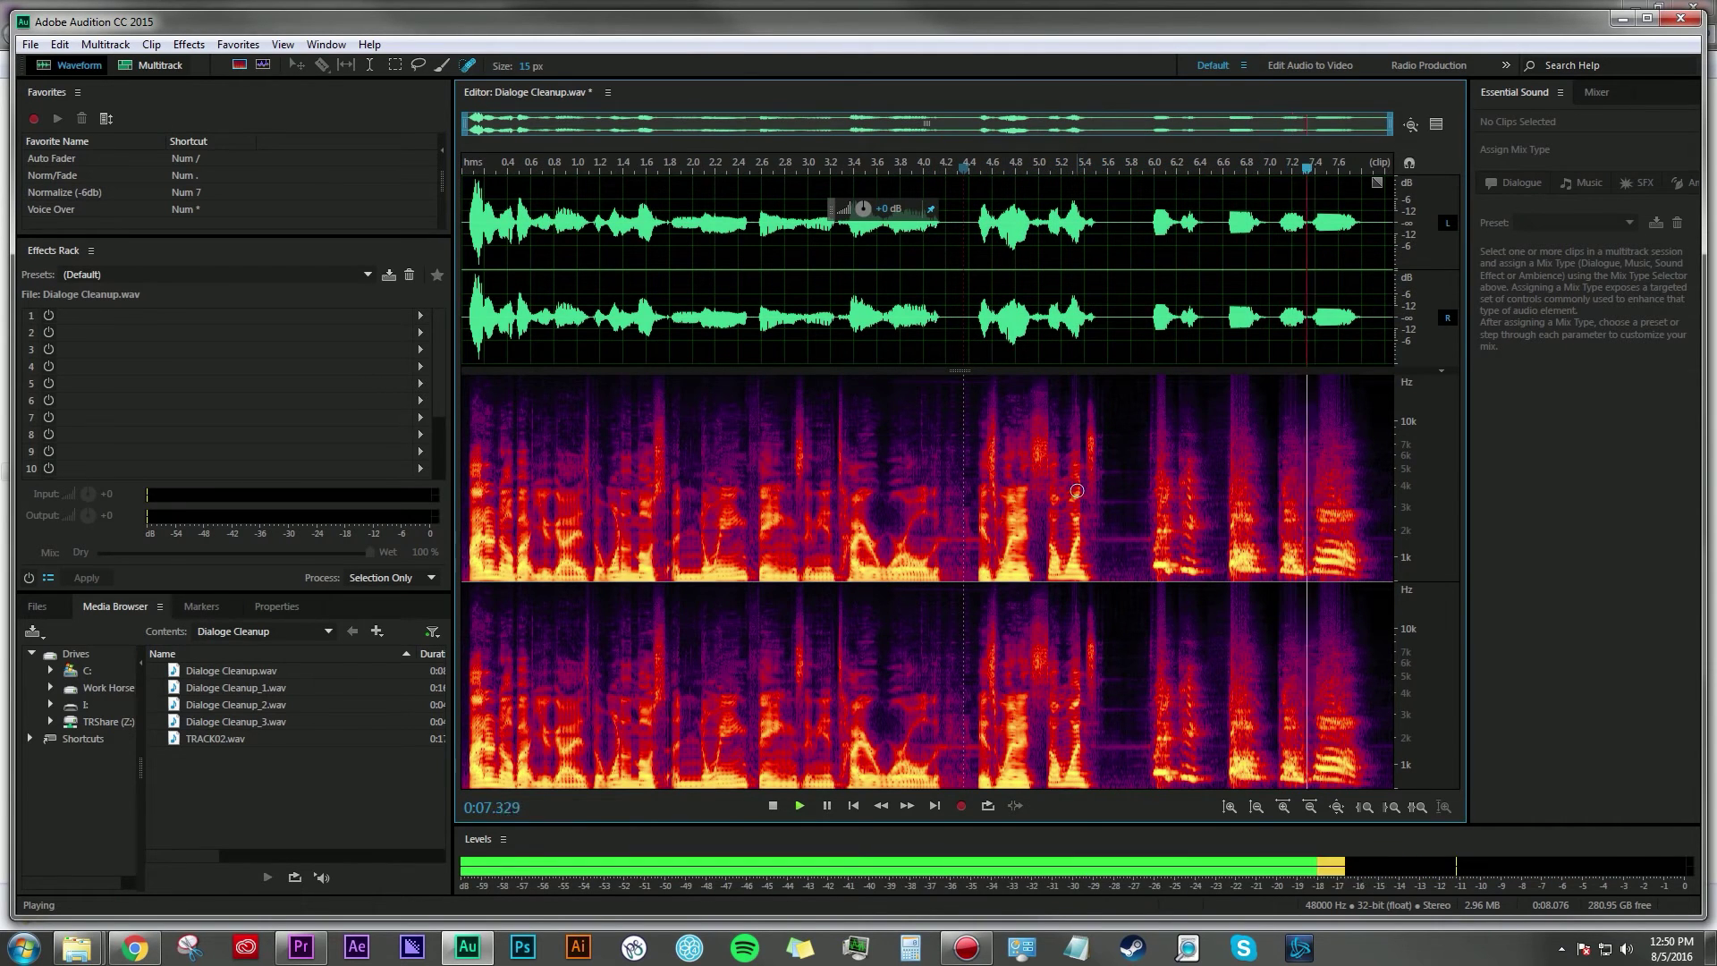
left_click(905, 168)
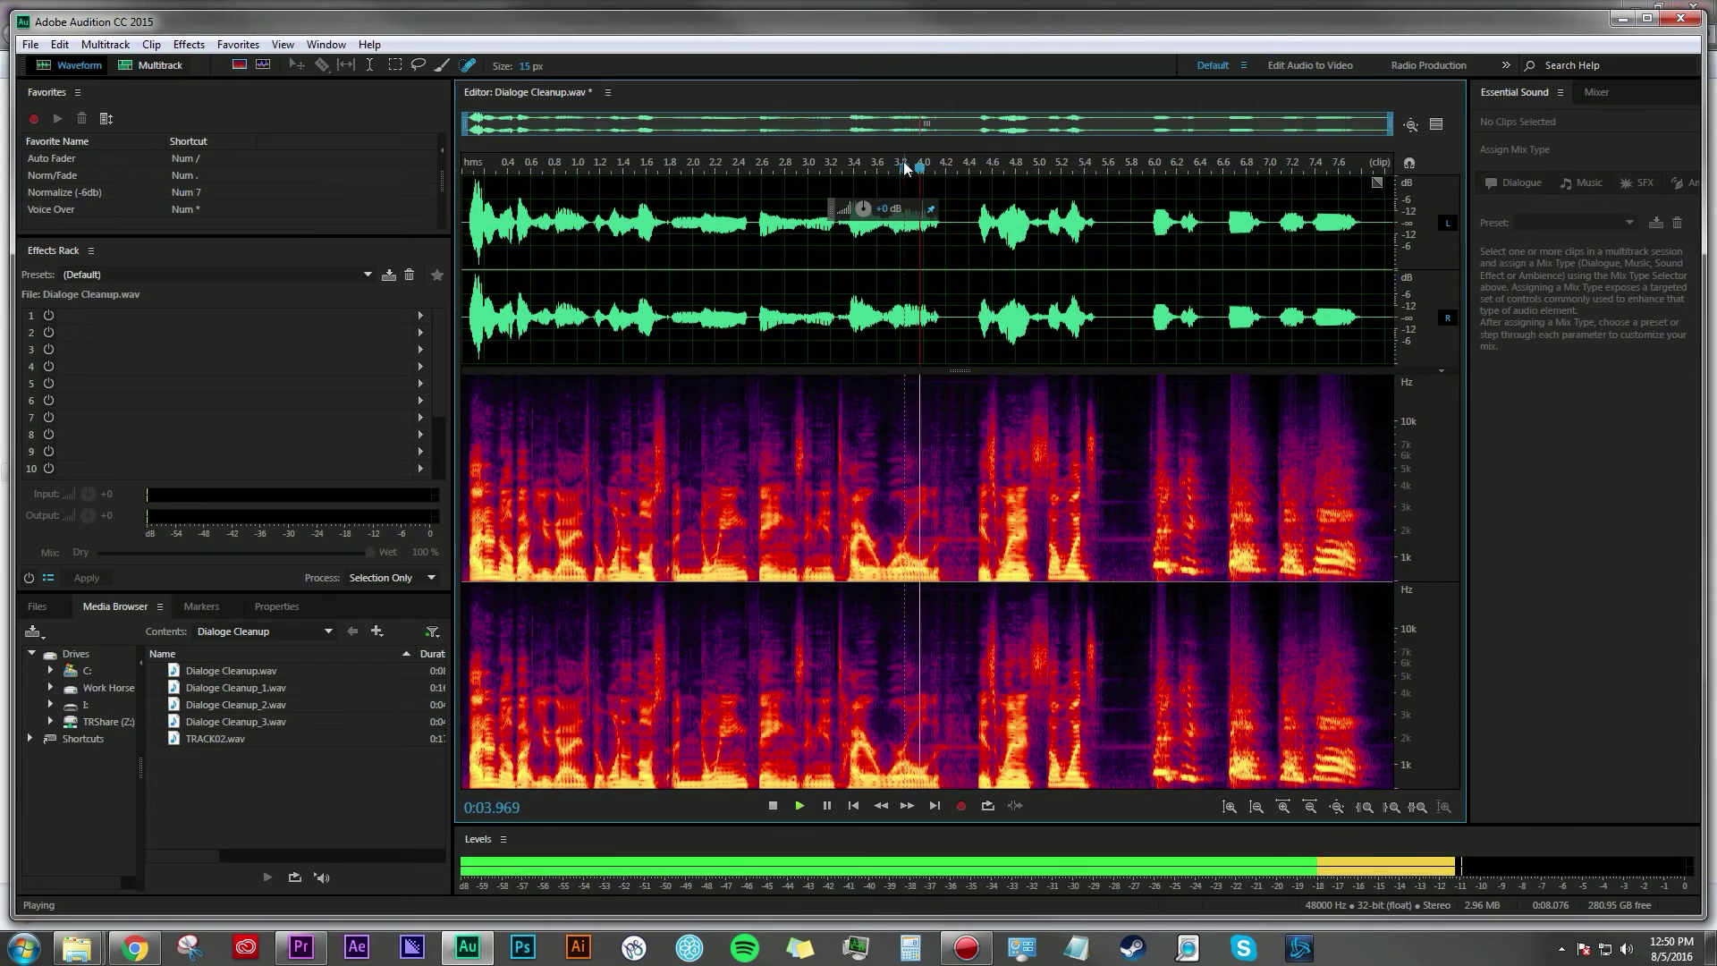
key("space")
key("equal")
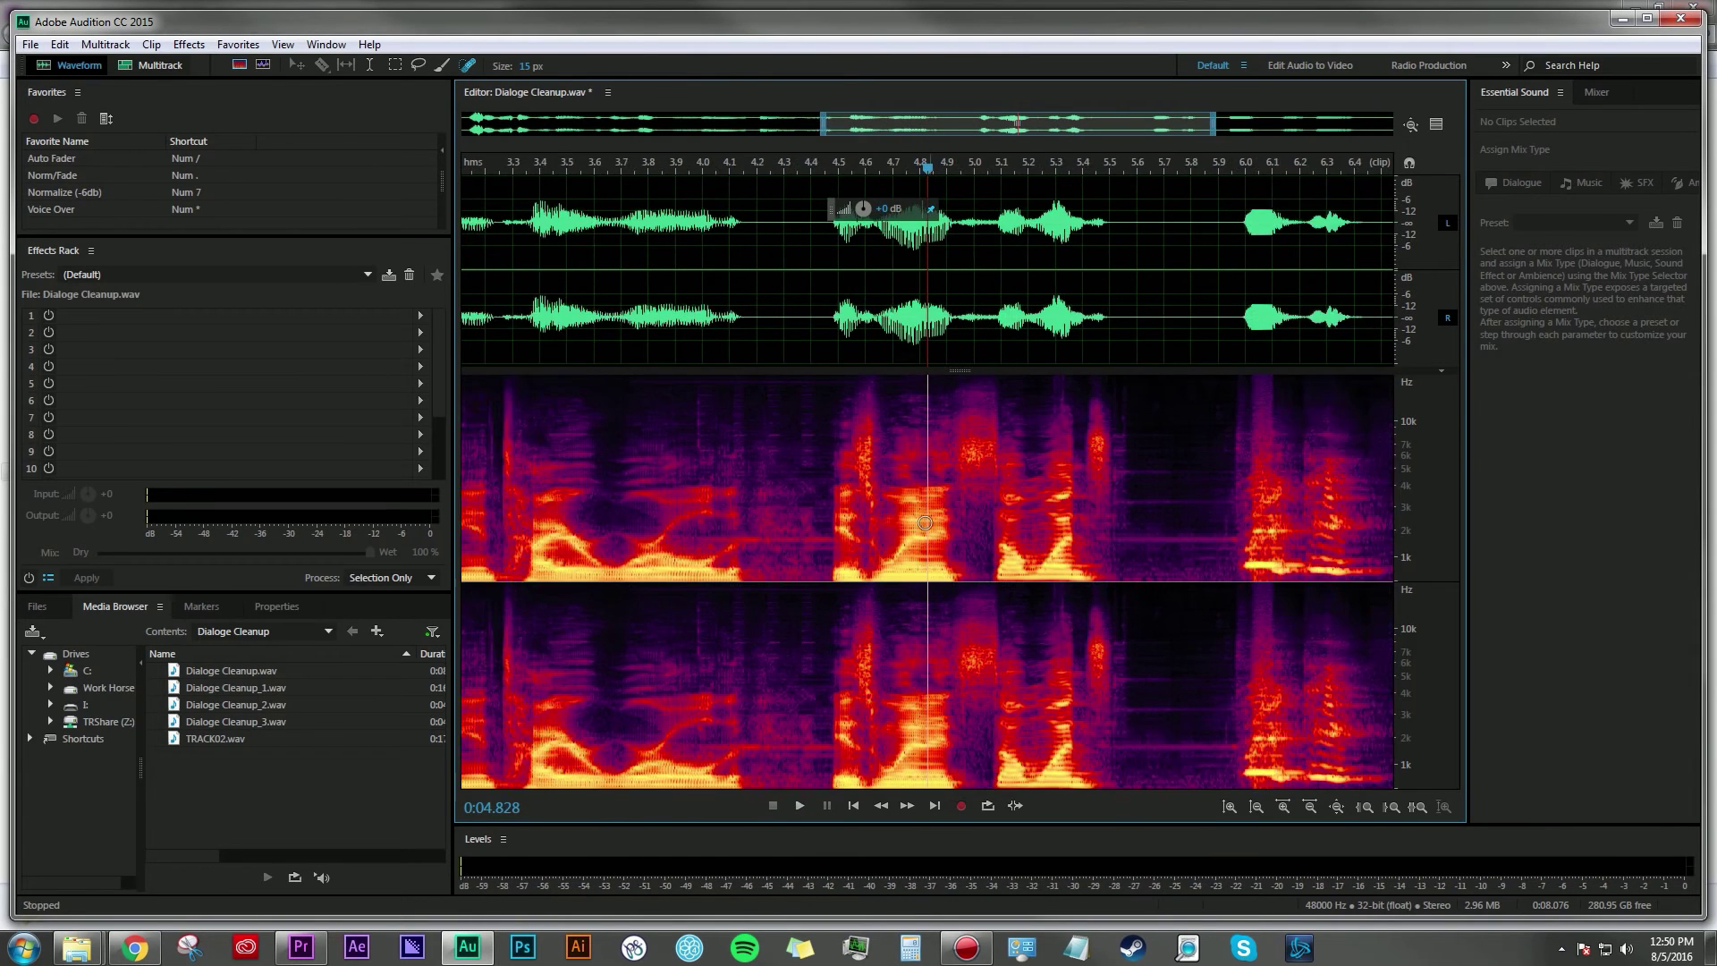
key("equal")
Step: Heal the remaining streaks near 10 kHz and 2 kHz, then zoom out to the whole file
mouse_move(785, 434)
left_mouse_down()
mouse_move(622, 435)
mouse_move(615, 385)
left_mouse_up()
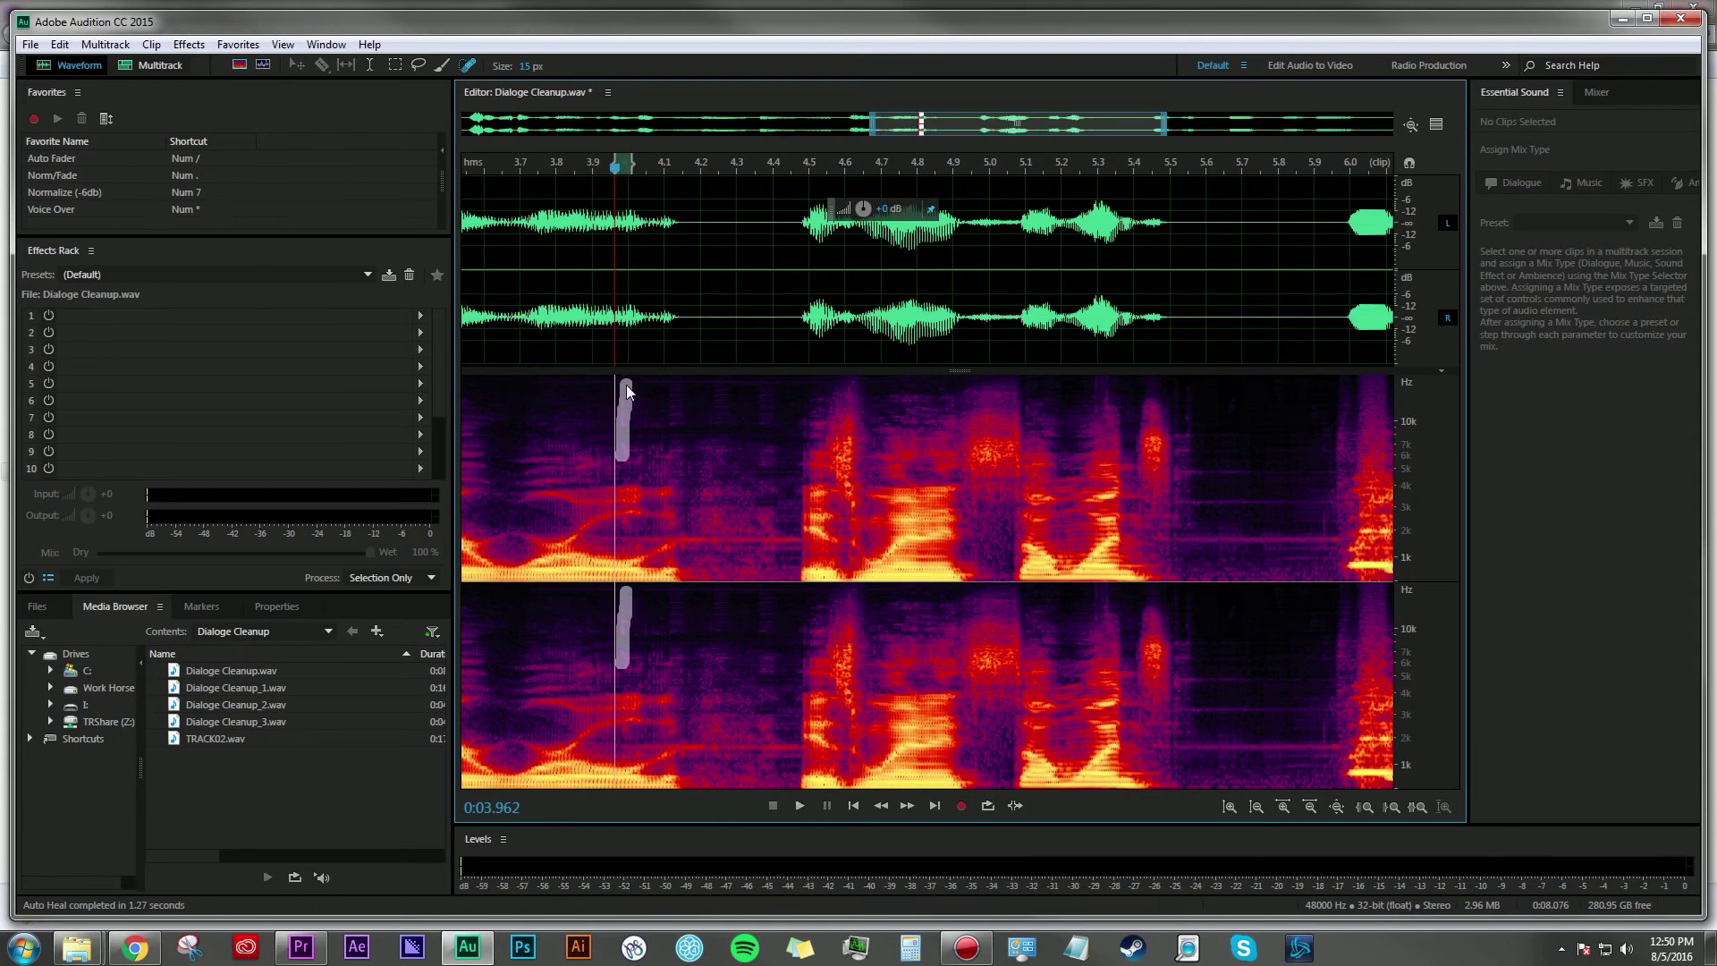
left_click_drag(636, 445, 786, 444)
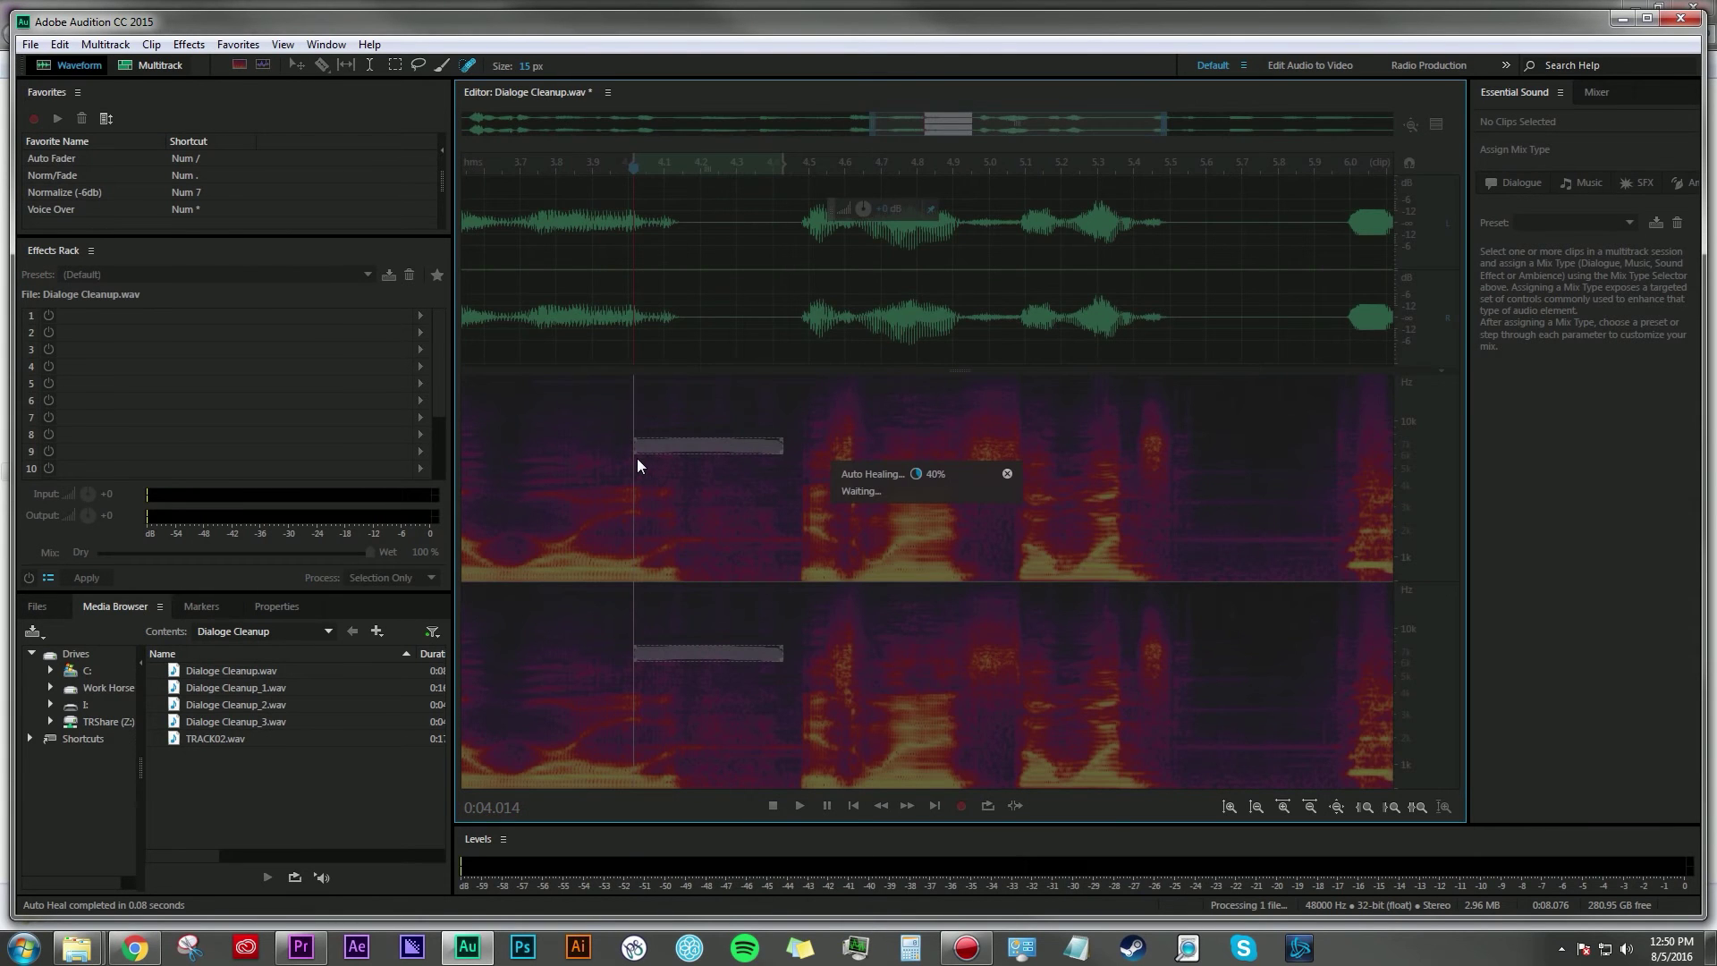
mouse_move(635, 458)
left_mouse_down()
mouse_move(761, 465)
mouse_move(683, 485)
mouse_move(767, 489)
left_mouse_up()
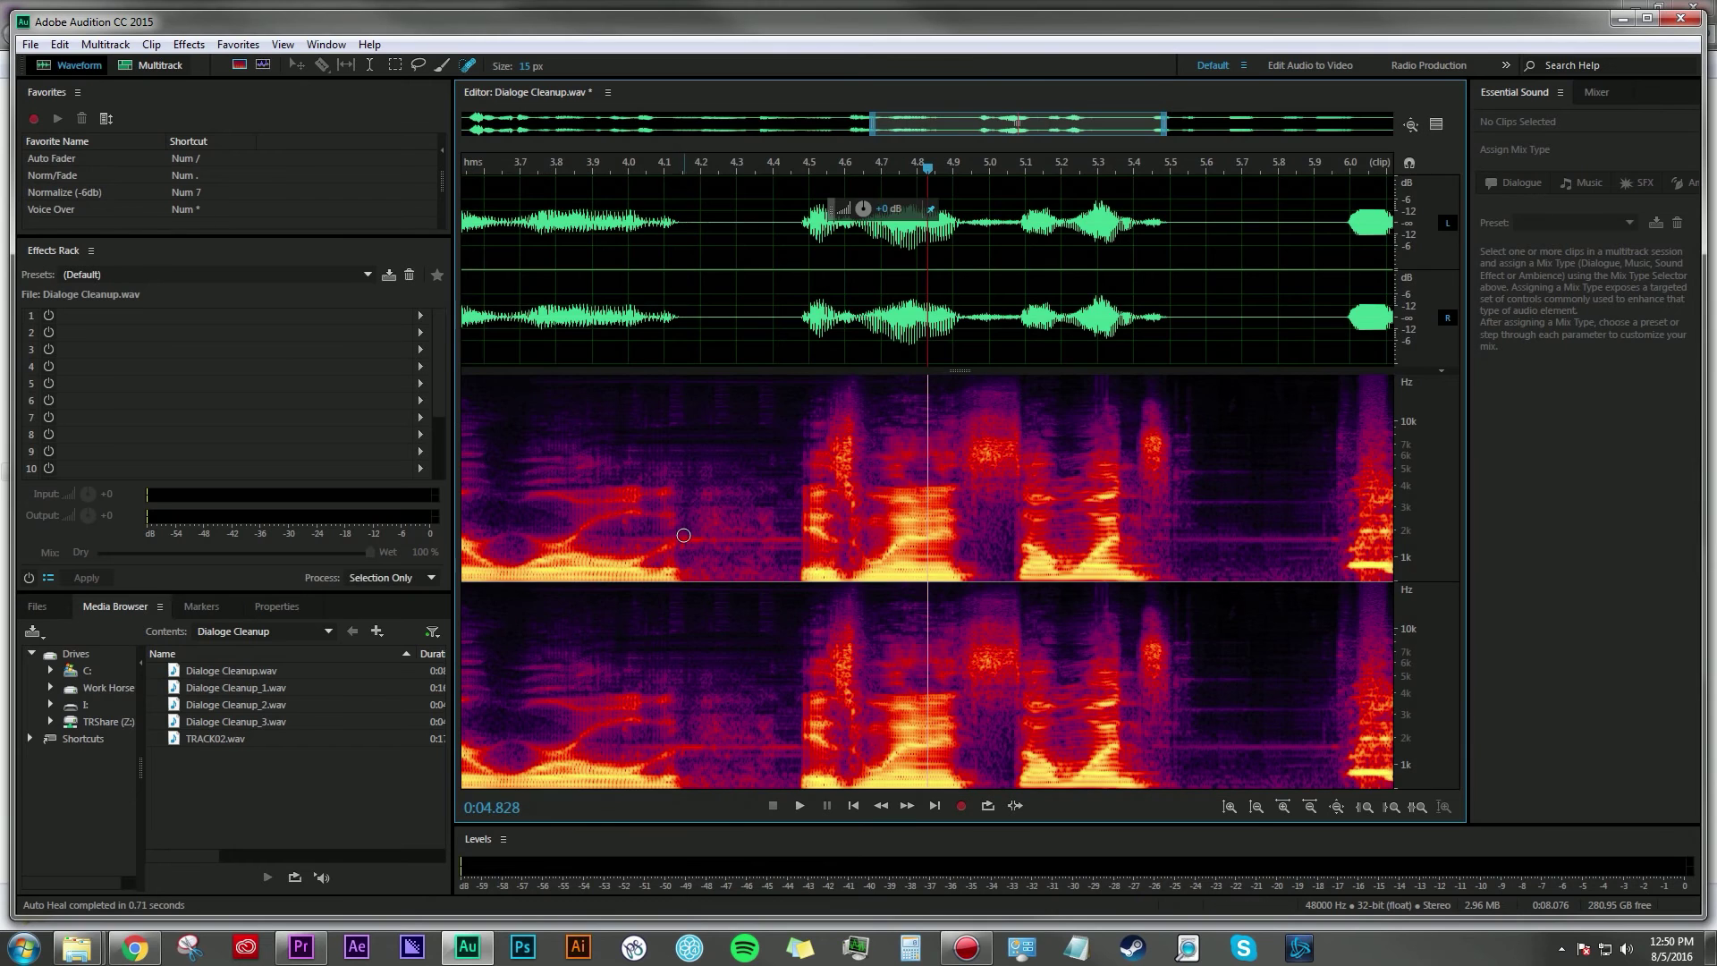
left_click_drag(683, 535, 780, 537)
key("backslash")
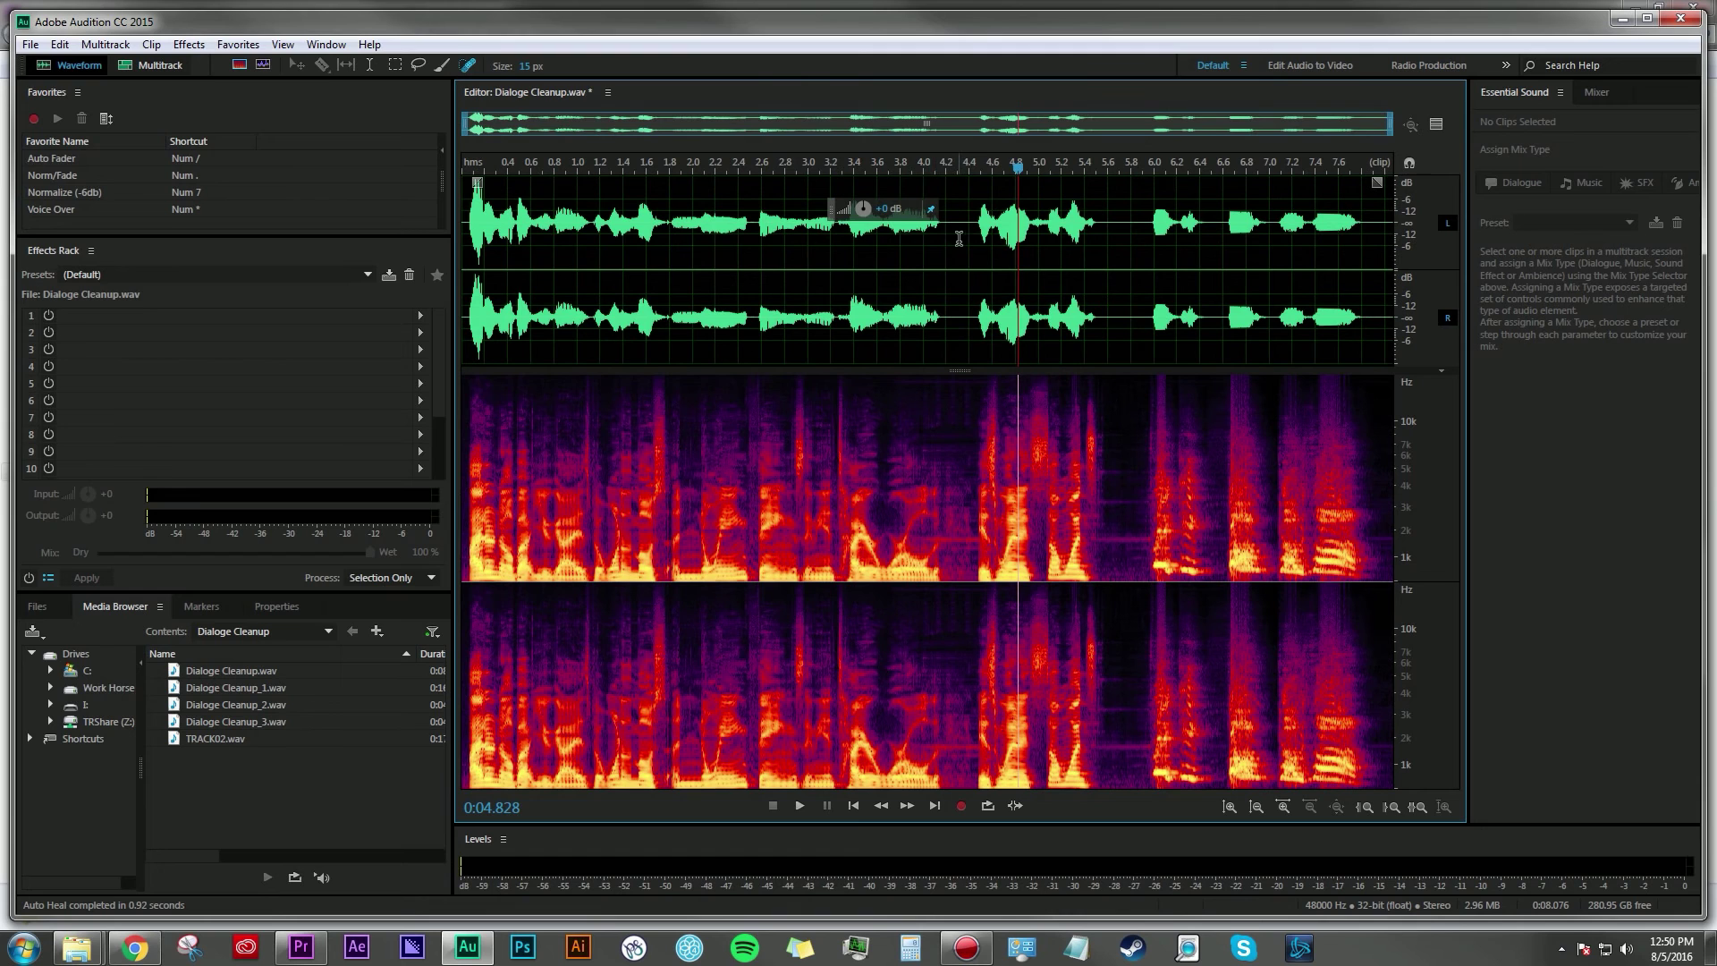
left_click_drag(944, 167, 878, 166)
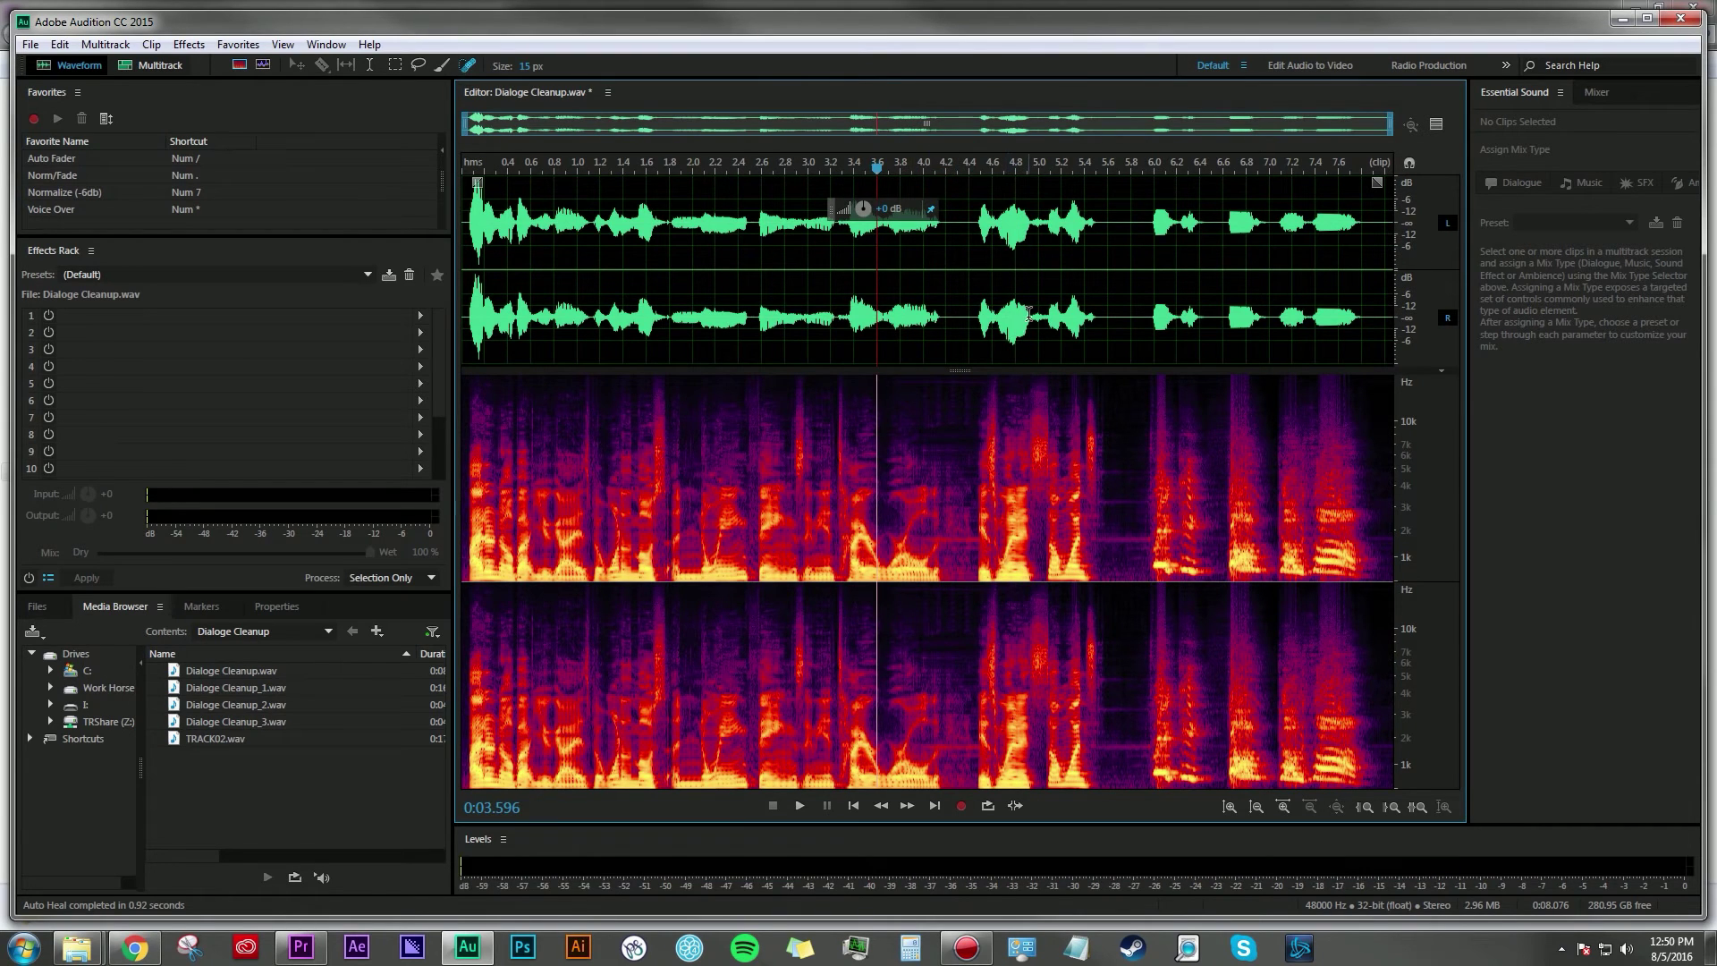
key("space")
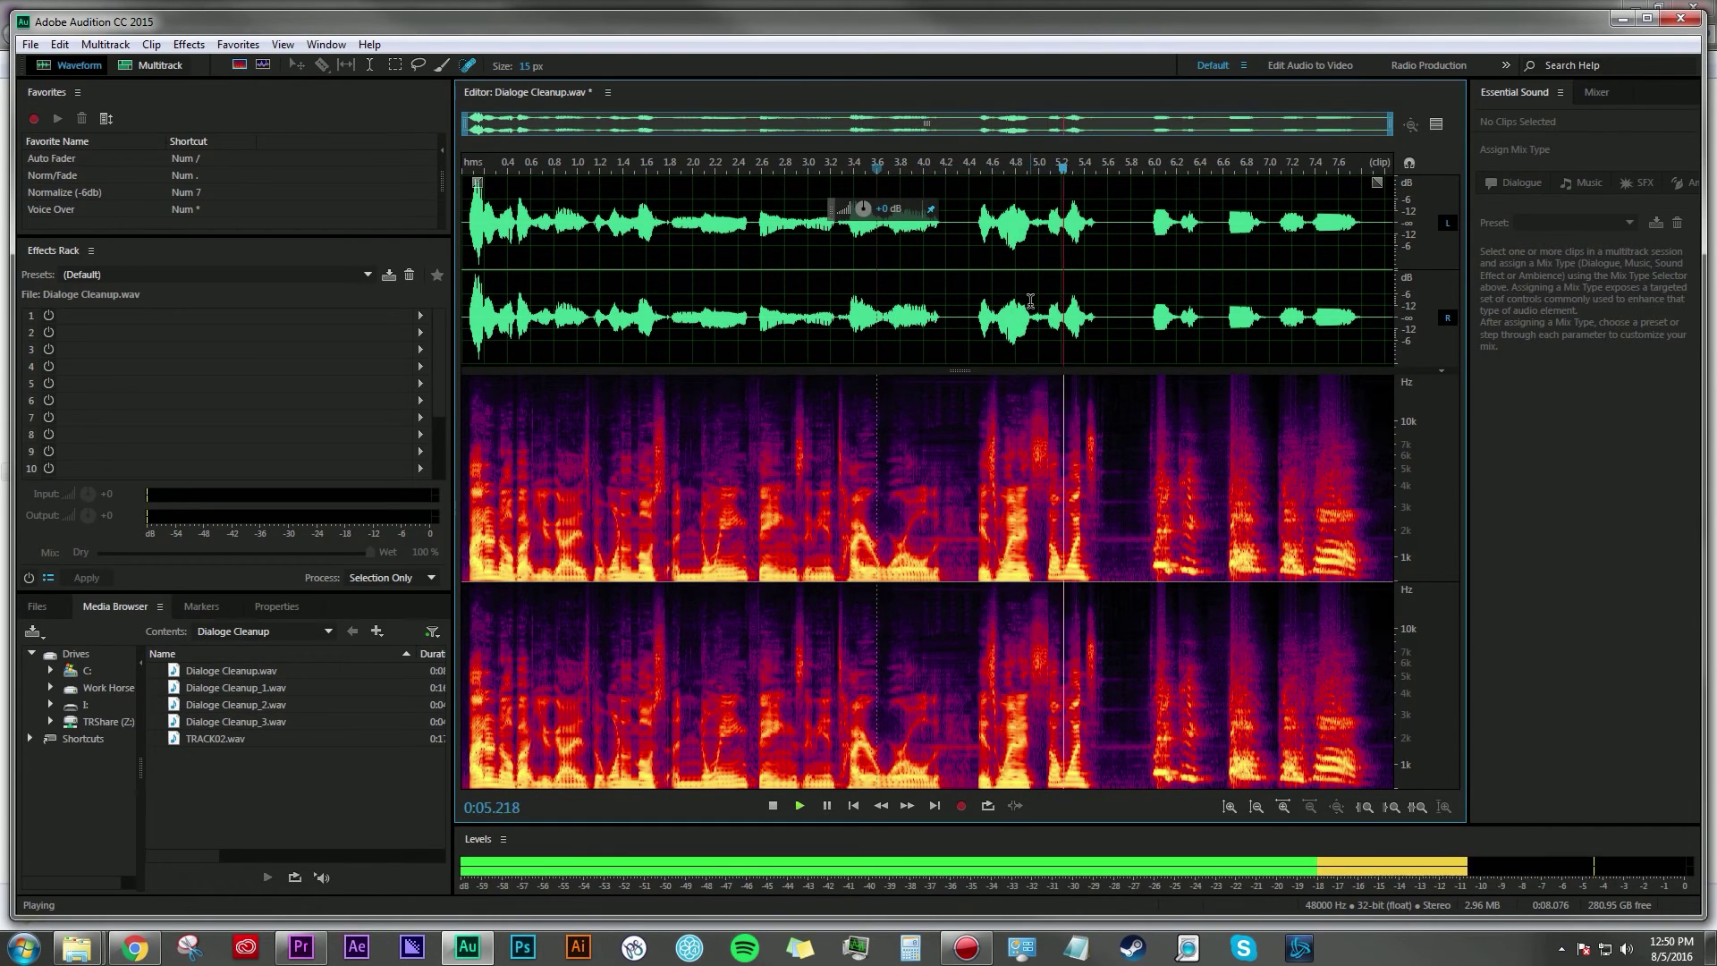